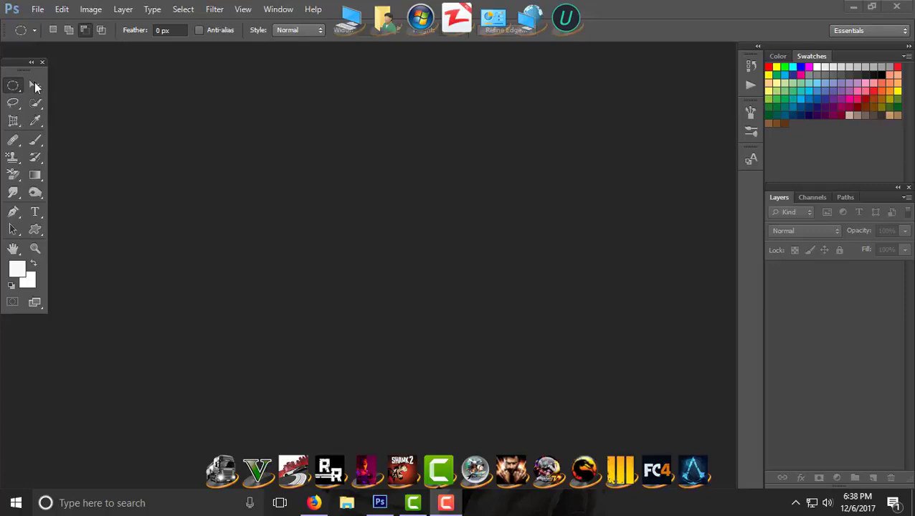
pyautogui.click(445, 501)
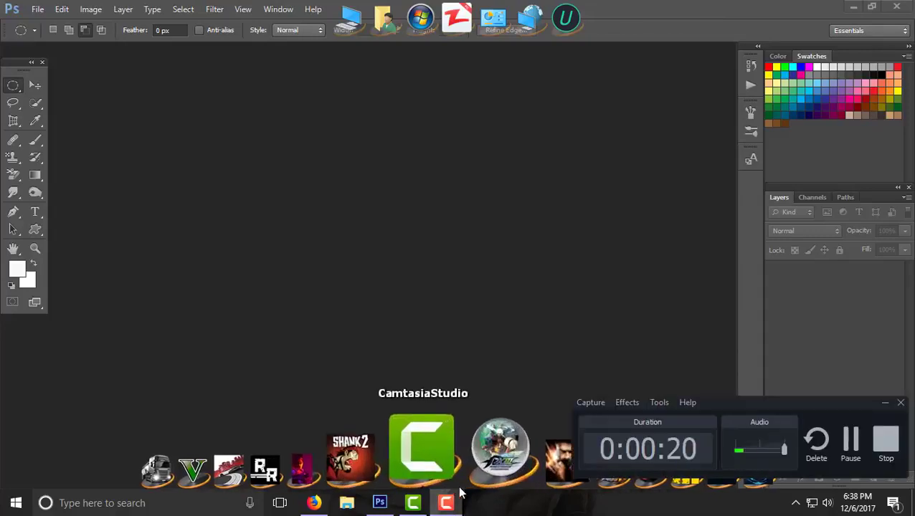
pyautogui.click(852, 448)
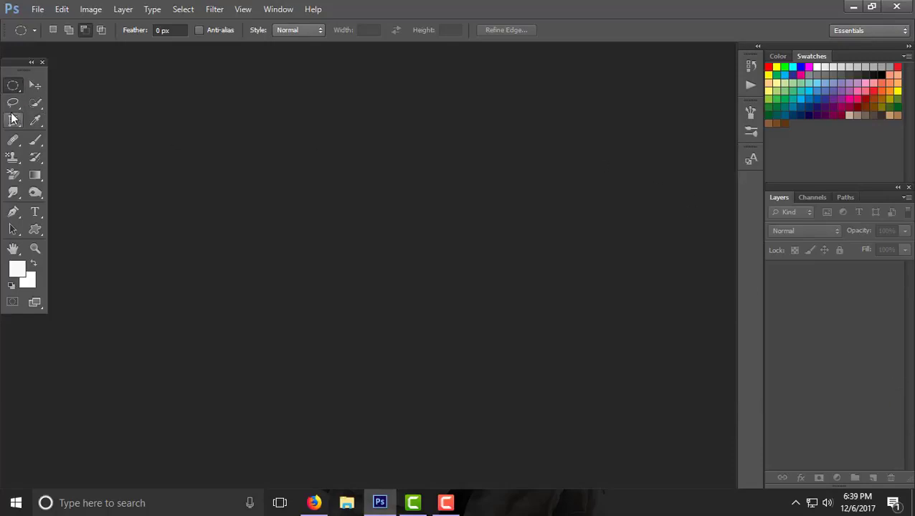
# Step: Activate the Move tool and set the foreground color to bright red, fc1414
pyautogui.click(35, 85)
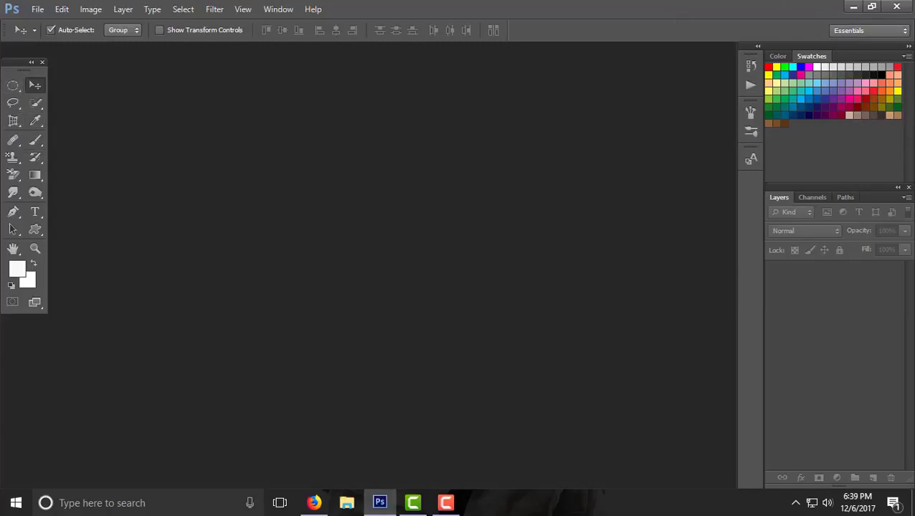
pyautogui.click(16, 272)
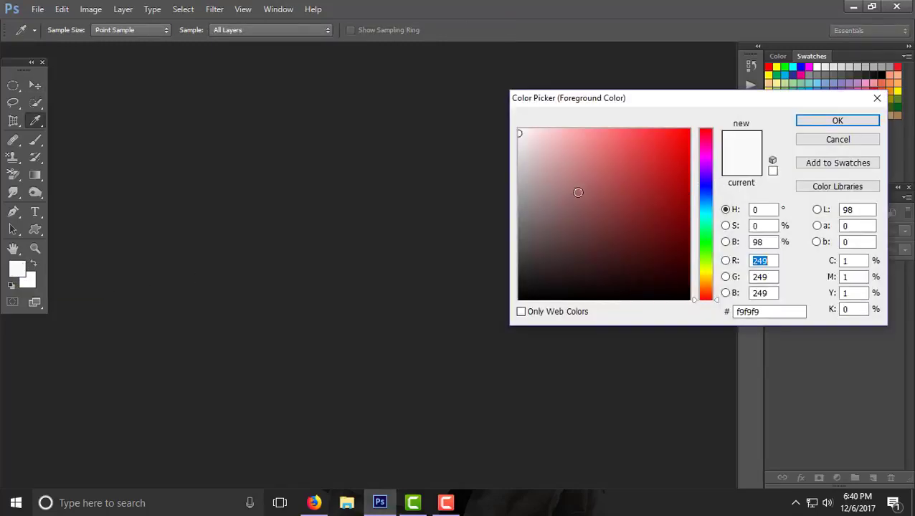
pyautogui.moveTo(710, 141)
pyautogui.mouseDown()
pyautogui.moveTo(709, 289)
pyautogui.moveTo(713, 126)
pyautogui.mouseUp()
pyautogui.click(682, 130)
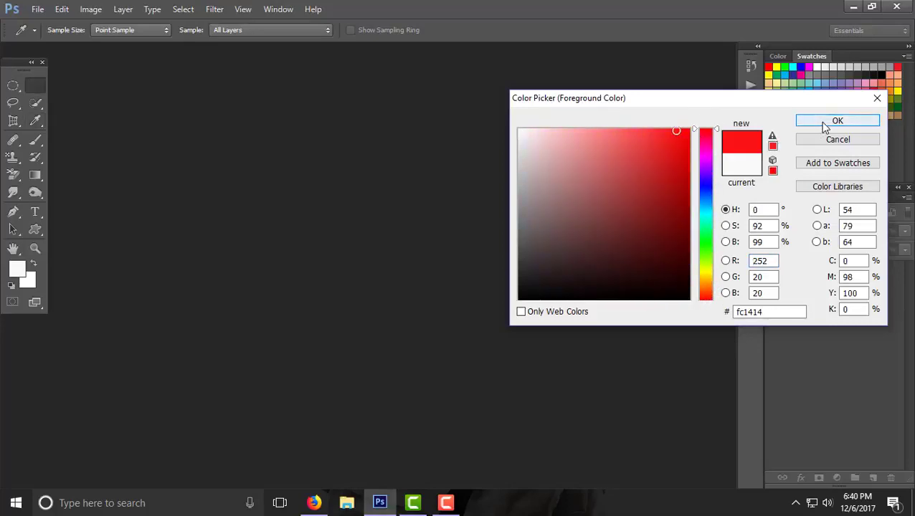
pyautogui.click(799, 121)
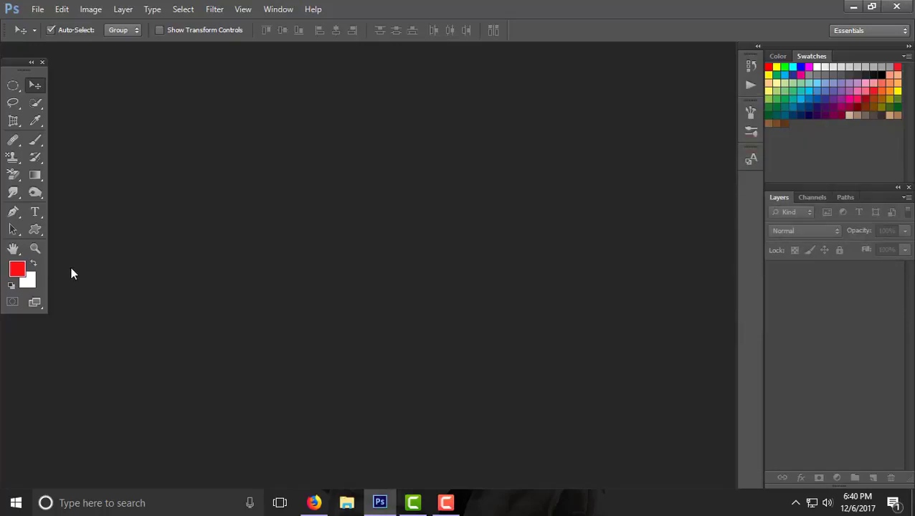
# Step: Set the background color to dark teal, 05807c
pyautogui.click(28, 287)
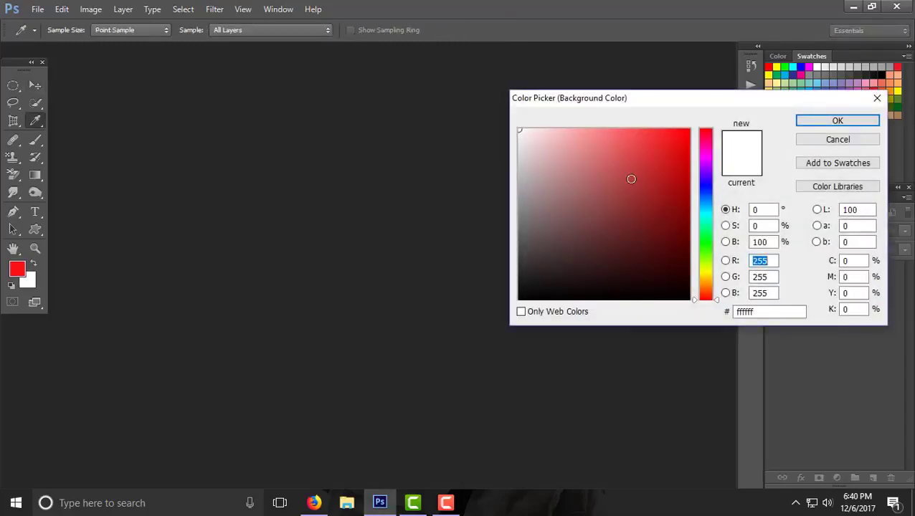
pyautogui.click(661, 188)
pyautogui.click(706, 210)
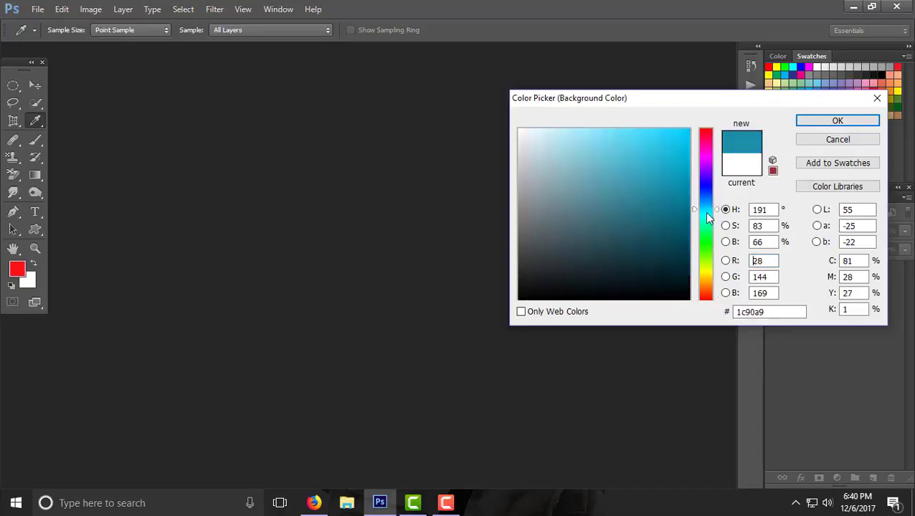
pyautogui.click(706, 215)
pyautogui.click(683, 214)
pyautogui.click(837, 121)
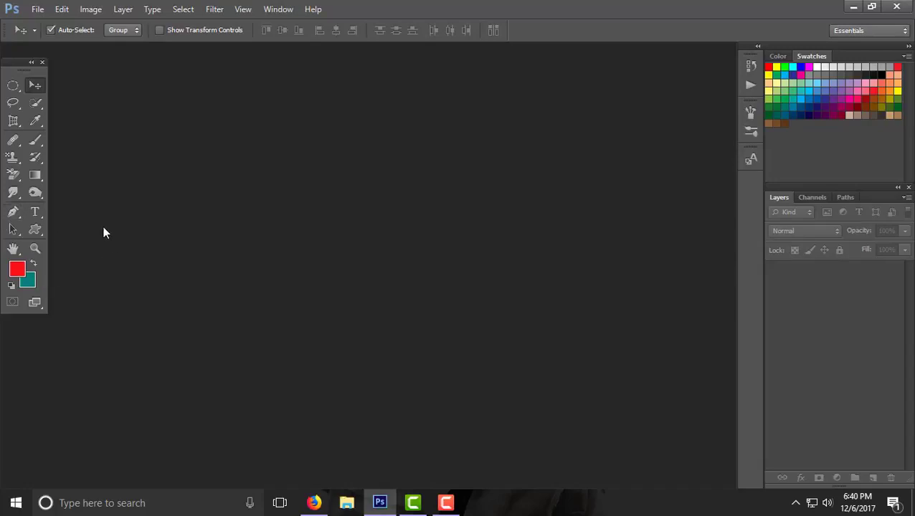
# Step: Create a new document from the Photo preset, Landscape 2 x 3, at 300 pixels/inch with white background contents
pyautogui.click(13, 87)
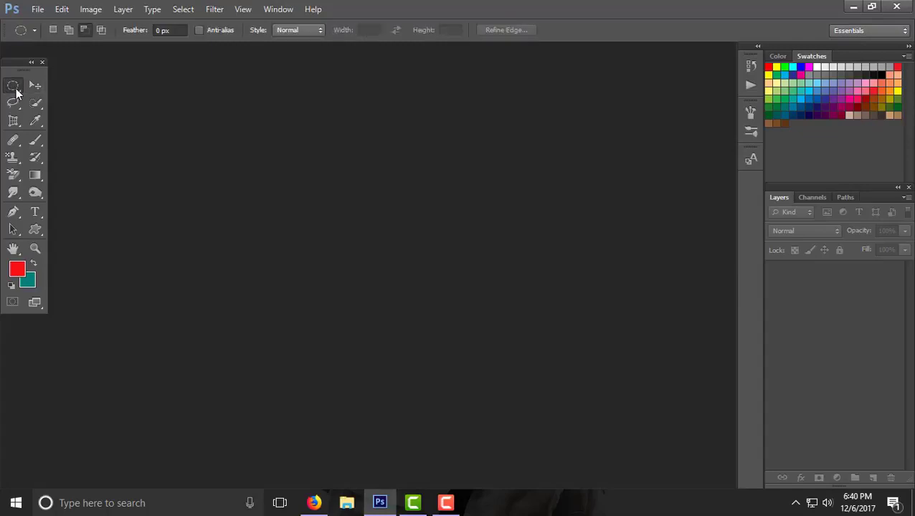
pyautogui.rightClick(14, 93)
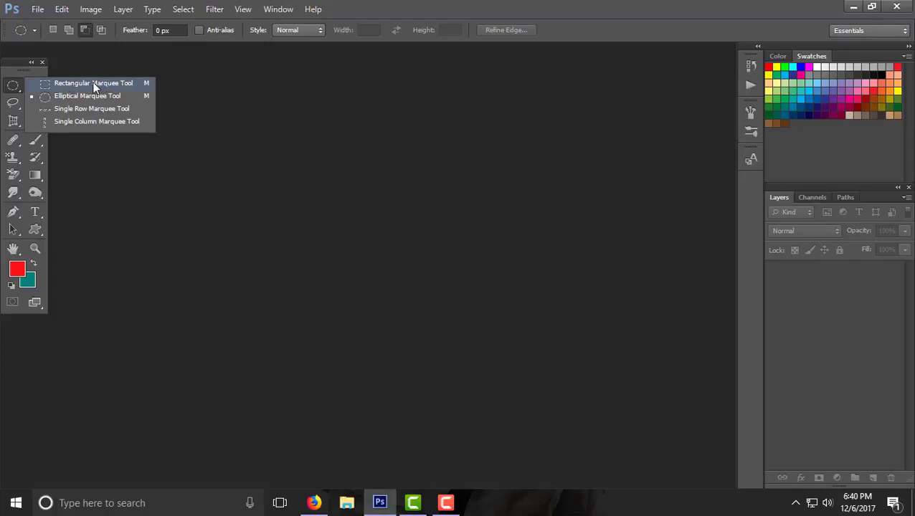
pyautogui.click(36, 12)
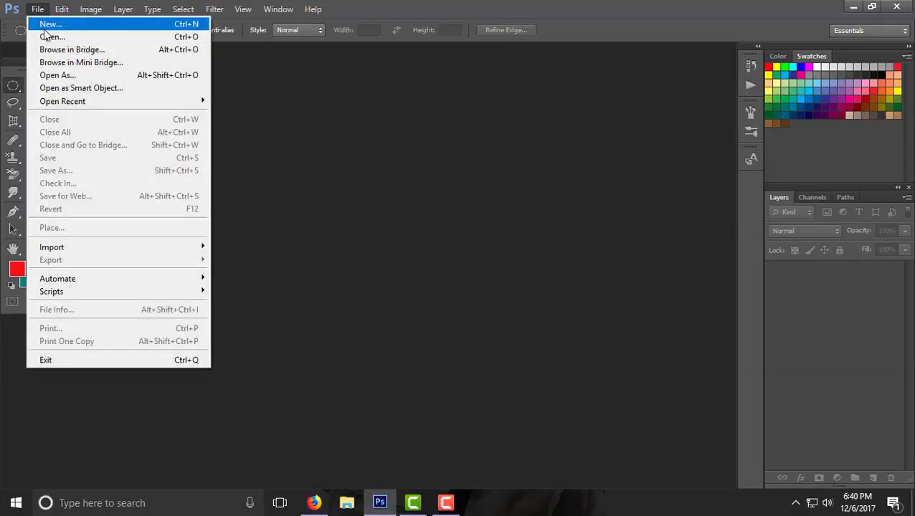
pyautogui.click(45, 28)
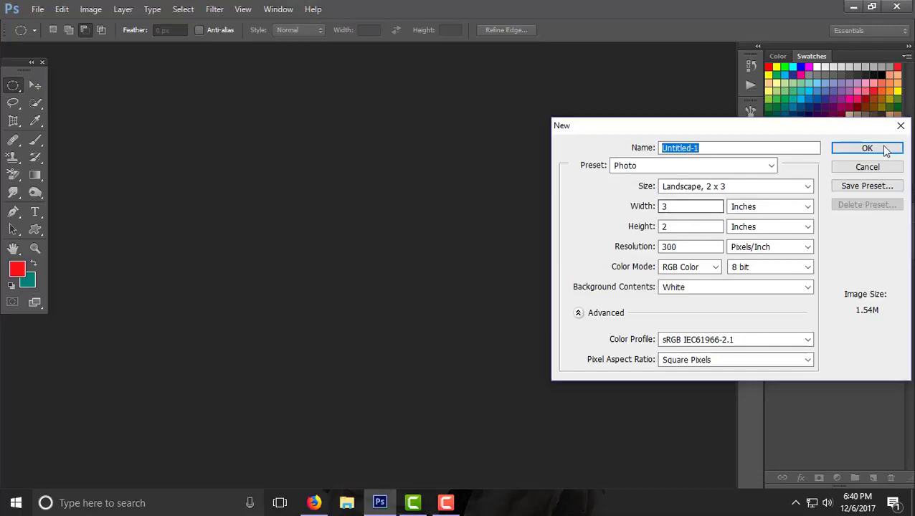
pyautogui.click(883, 150)
pyautogui.click(447, 503)
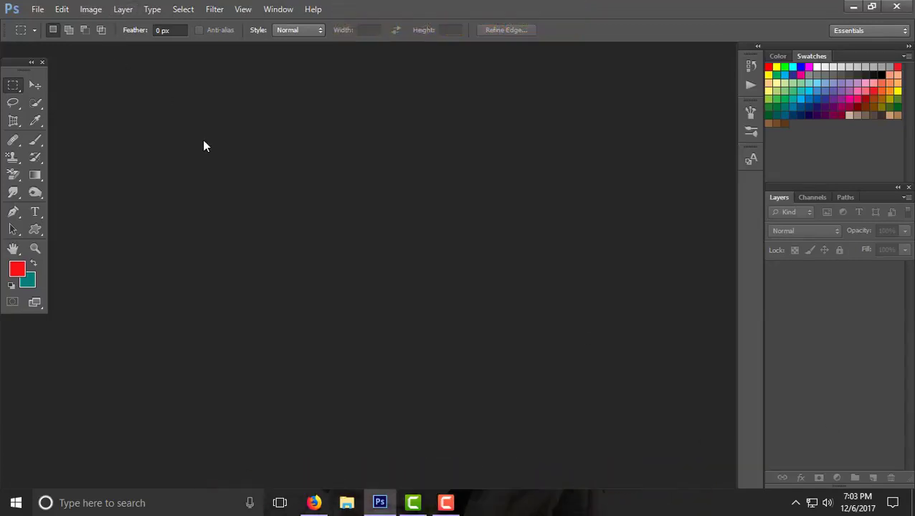
# Step: Create a new document with the Default Photoshop Size preset, 16.02 x 11.99 cm, RGB Color, with a white background
pyautogui.click(38, 10)
pyautogui.click(50, 24)
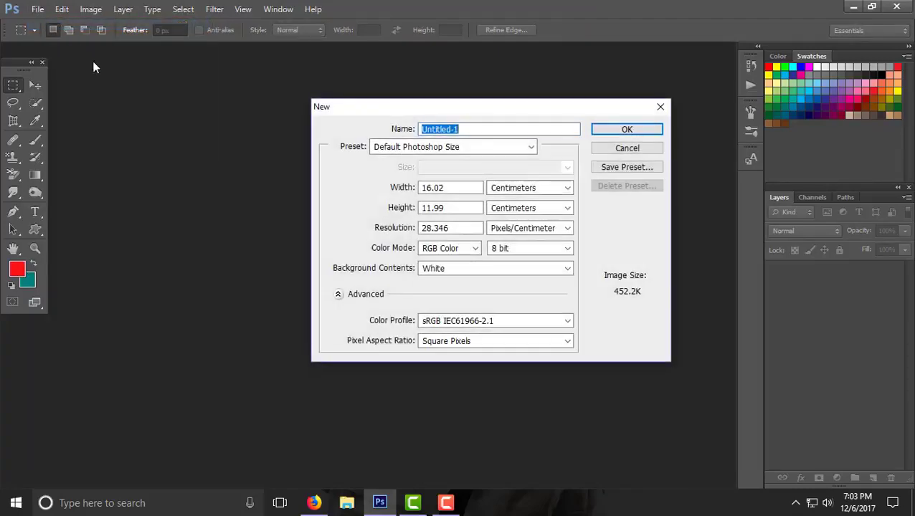
pyautogui.moveTo(344, 110); pyautogui.dragTo(328, 111)
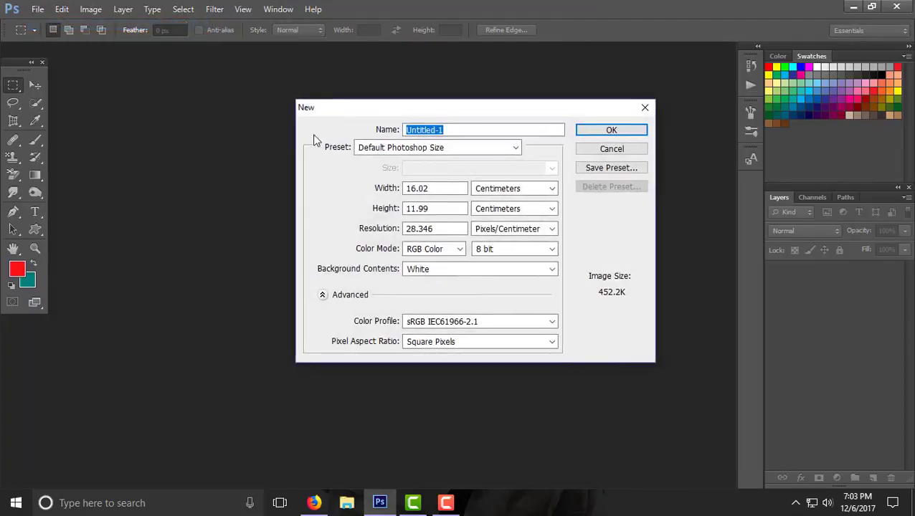
pyautogui.click(441, 191)
pyautogui.click(442, 212)
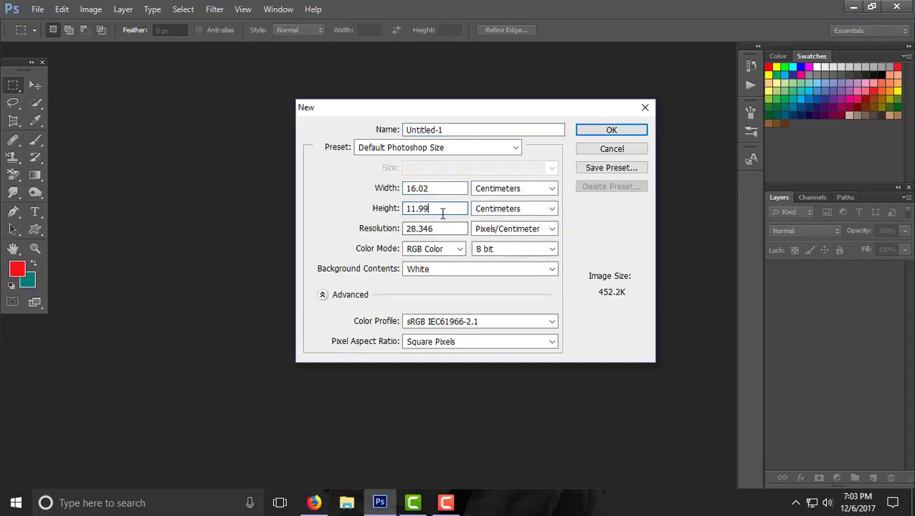
pyautogui.click(445, 228)
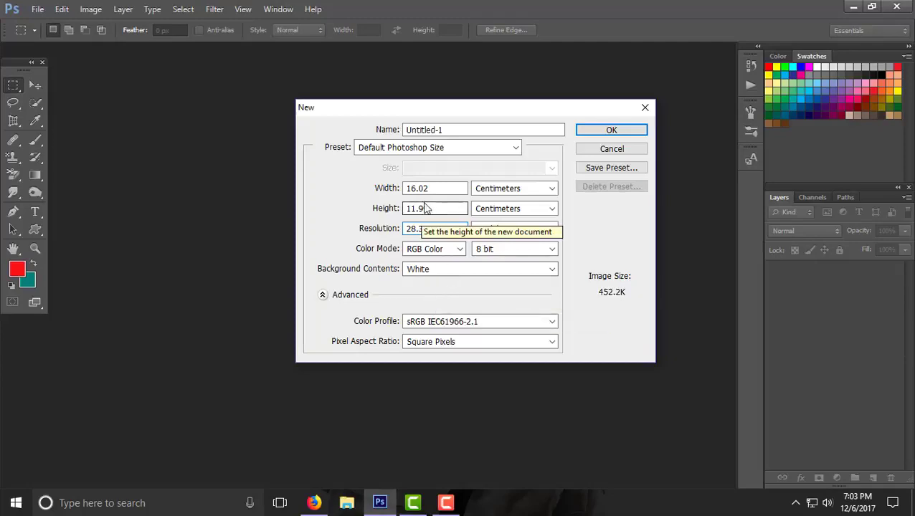
pyautogui.click(419, 149)
pyautogui.click(413, 150)
pyautogui.click(412, 152)
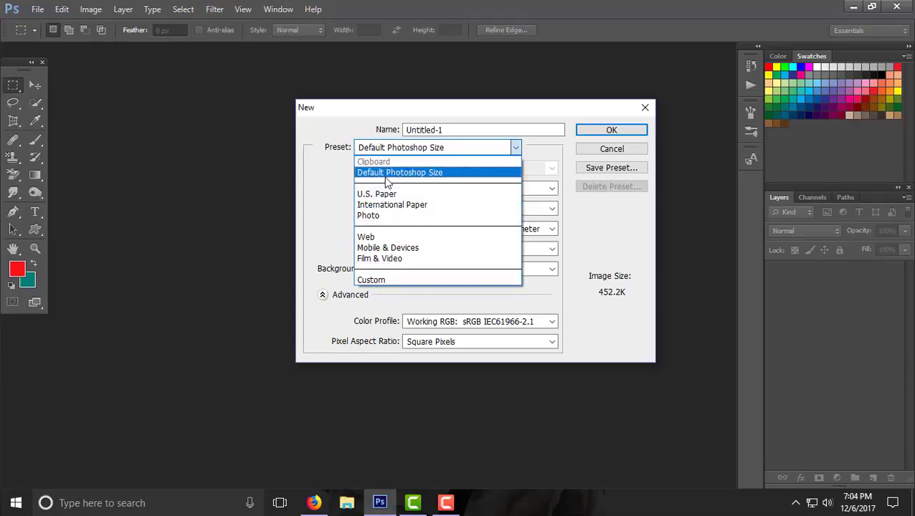
pyautogui.click(430, 173)
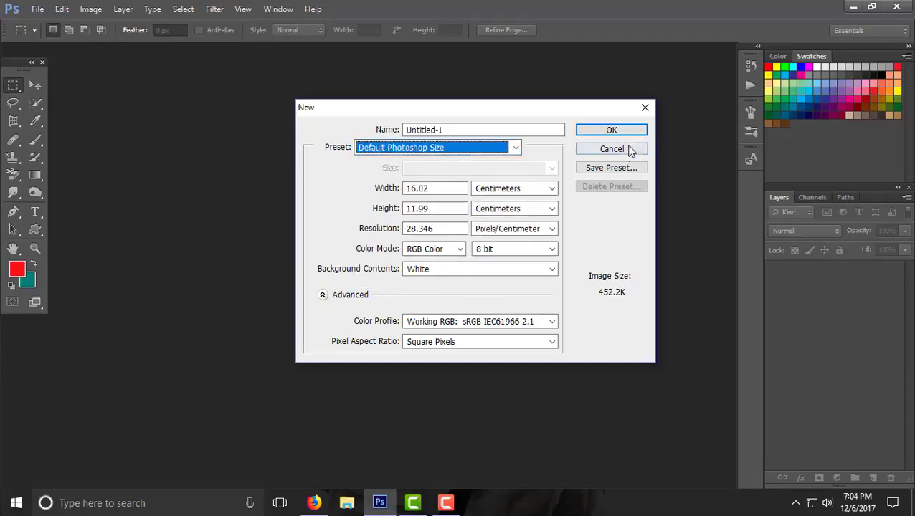
pyautogui.click(621, 133)
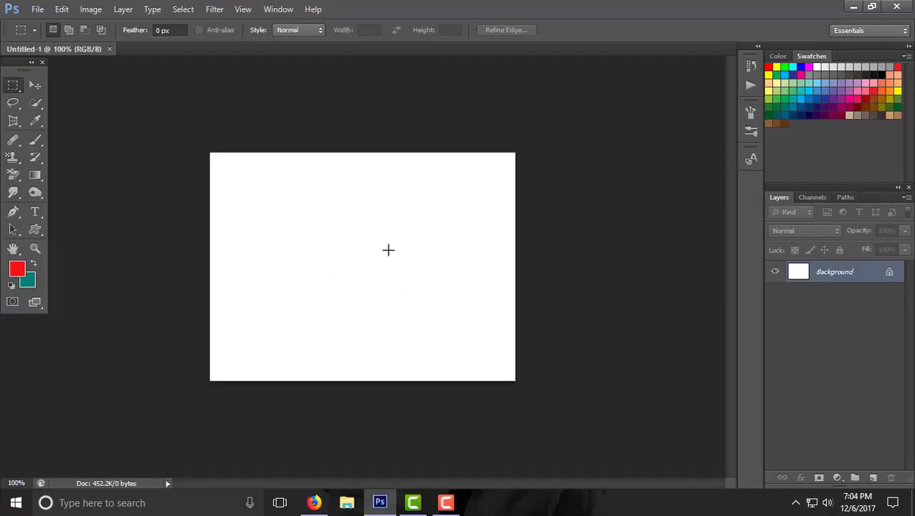
# Step: Add a new empty layer above the Background and make it the active layer
pyautogui.click(873, 479)
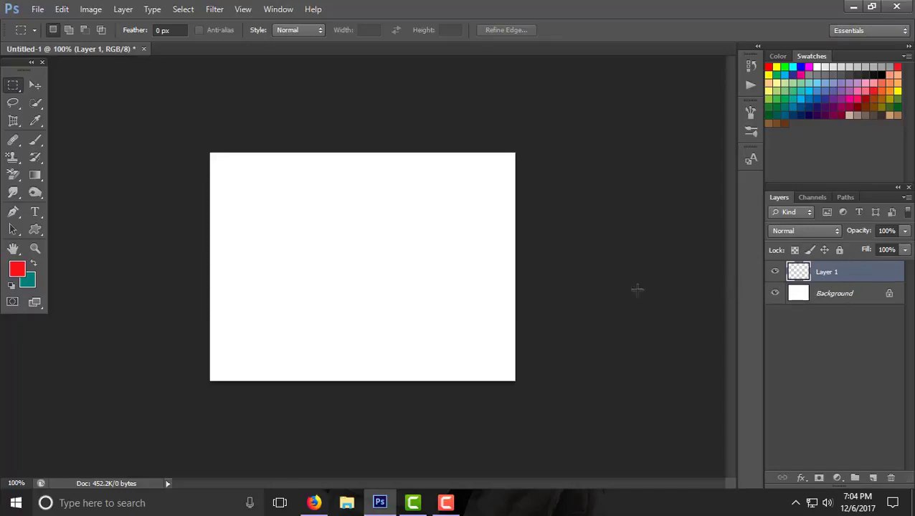
pyautogui.click(828, 291)
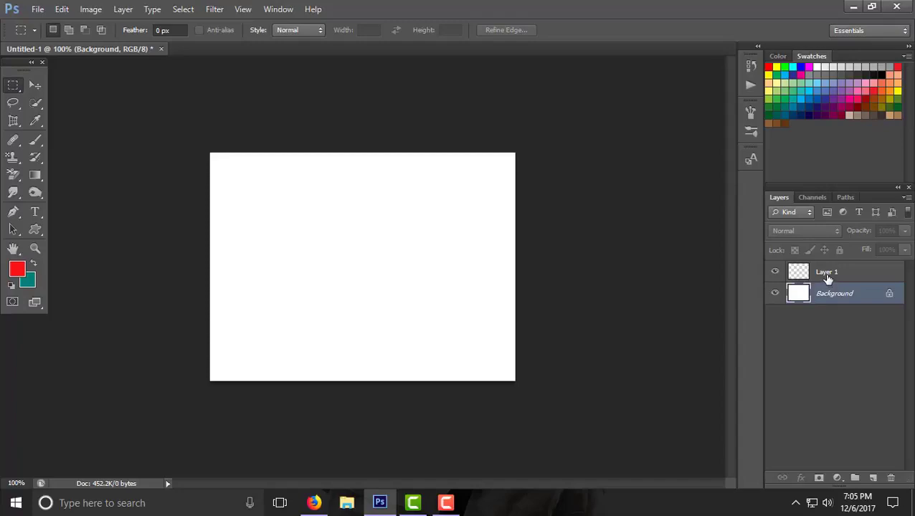
pyautogui.click(828, 278)
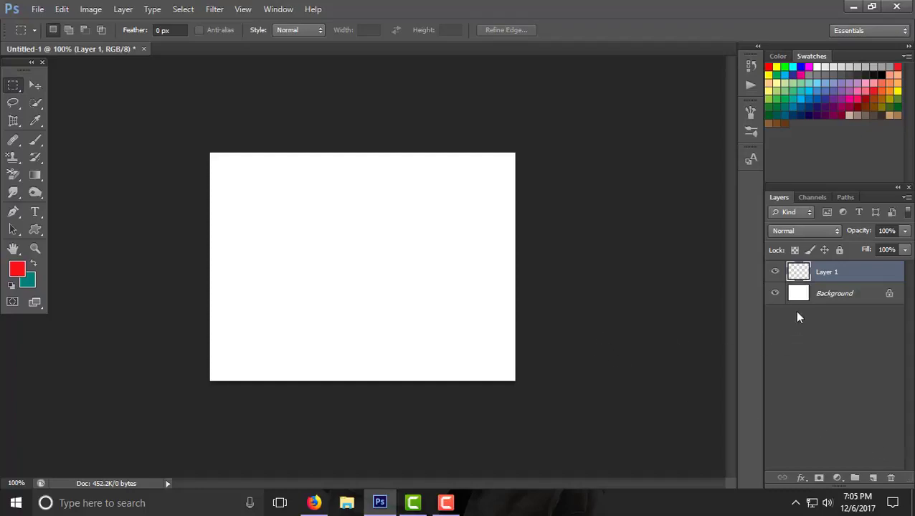
# Step: Draw a rectangular marquee selection in the upper middle of the canvas, varying its proportions while sizing it
pyautogui.rightClick(14, 87)
pyautogui.click(14, 89)
pyautogui.rightClick(17, 91)
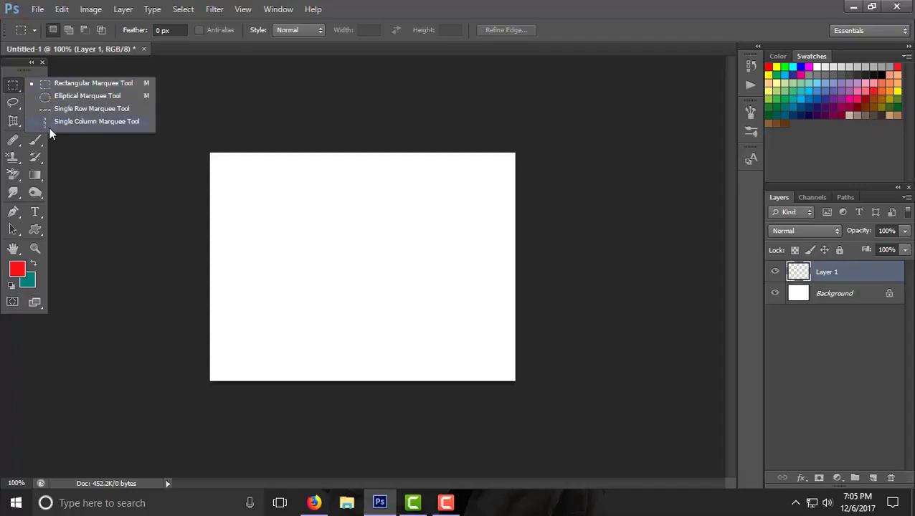
pyautogui.click(58, 83)
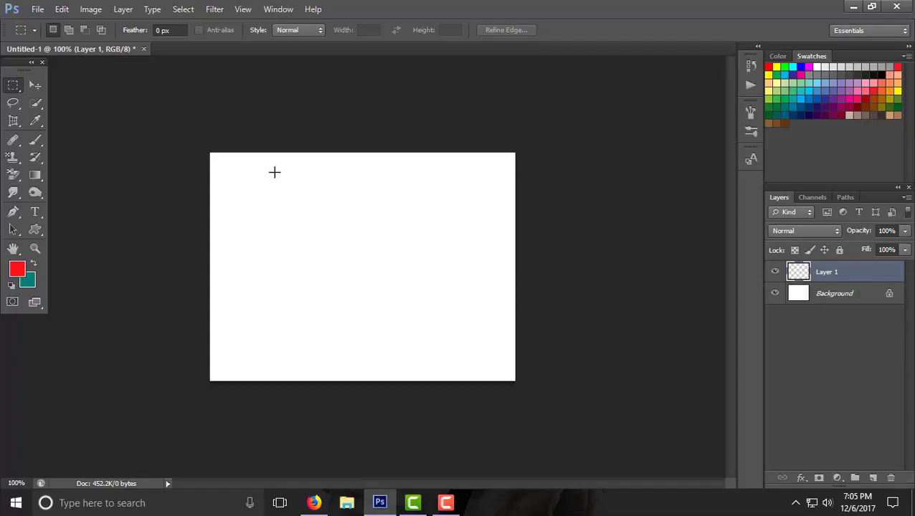
pyautogui.moveTo(275, 172); pyautogui.dragTo(379, 268)
pyautogui.press('shift')
pyautogui.moveTo(406, 304); pyautogui.dragTo(418, 334)
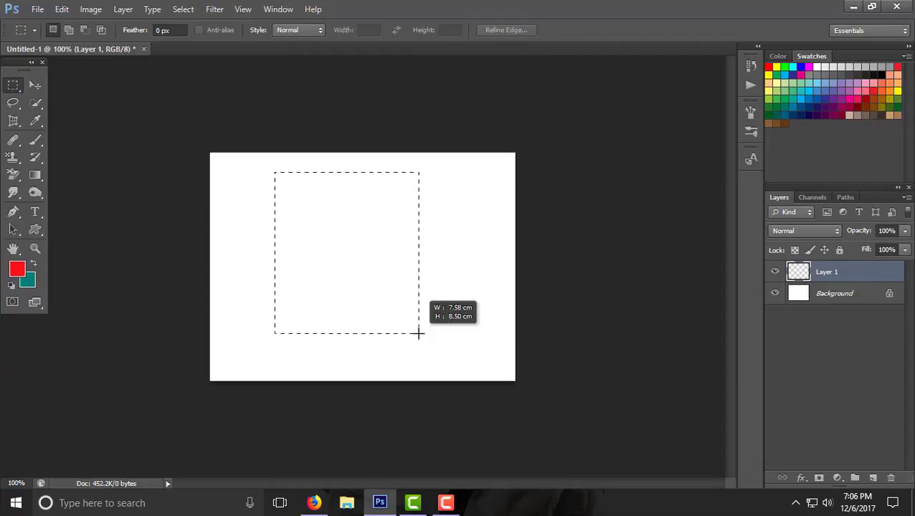
pyautogui.moveTo(418, 333); pyautogui.dragTo(418, 334)
pyautogui.press('shift')
pyautogui.moveTo(418, 333); pyautogui.dragTo(353, 253)
pyautogui.moveTo(427, 329); pyautogui.dragTo(463, 332)
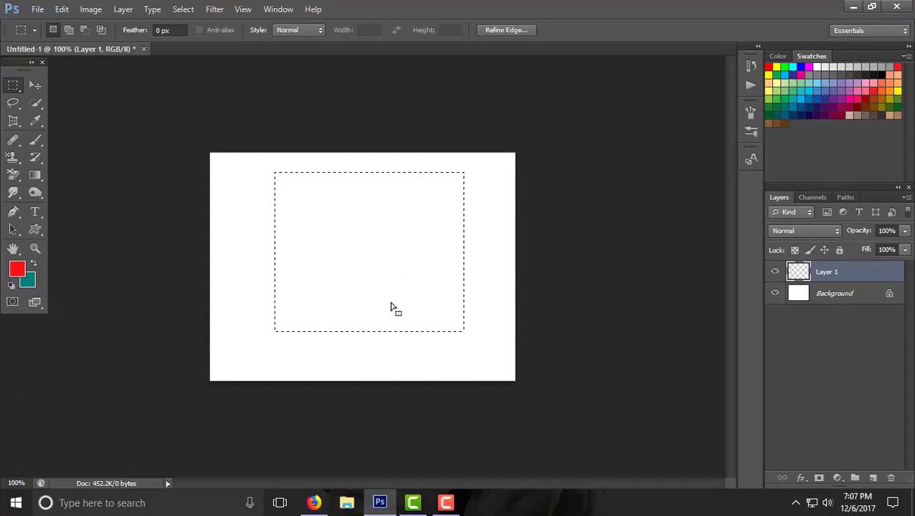
# Step: Draw a wide rectangular marquee selection covering most of the canvas, with a larger margin at the bottom
pyautogui.click(248, 183)
pyautogui.moveTo(434, 313); pyautogui.dragTo(487, 340)
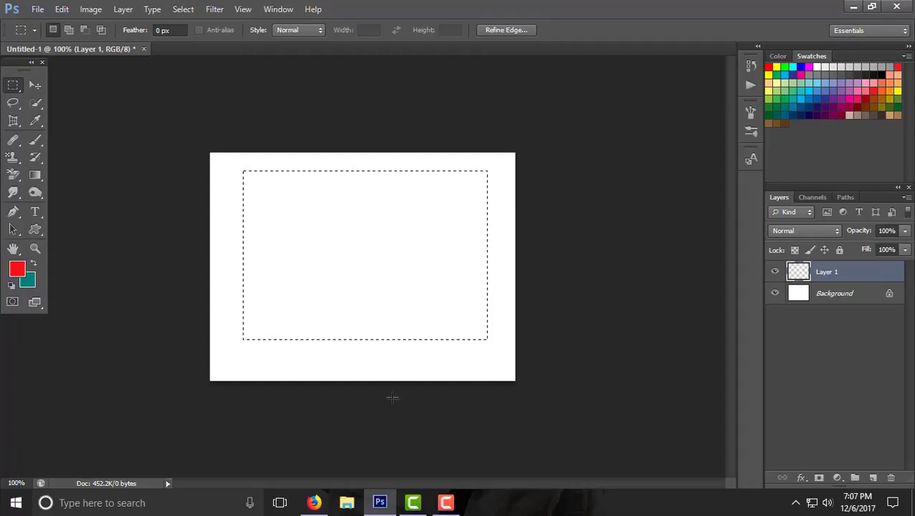
pyautogui.moveTo(444, 503)
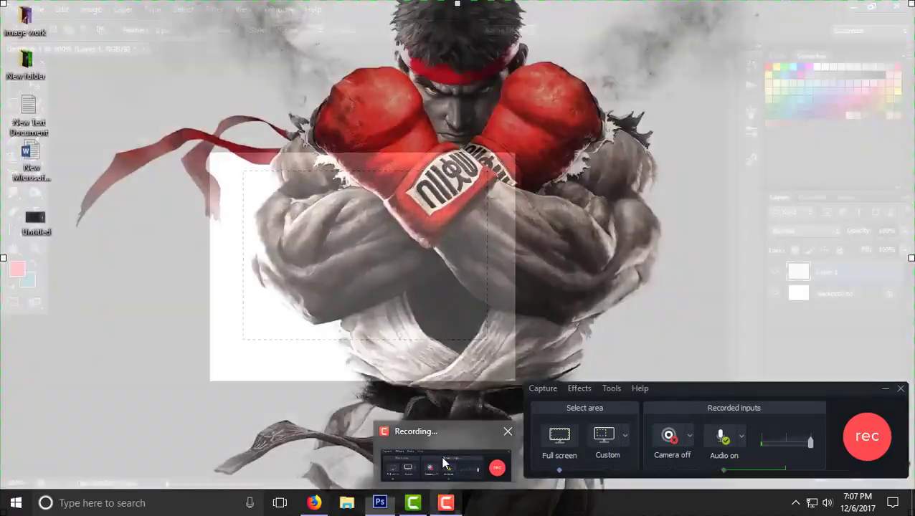
pyautogui.click(440, 455)
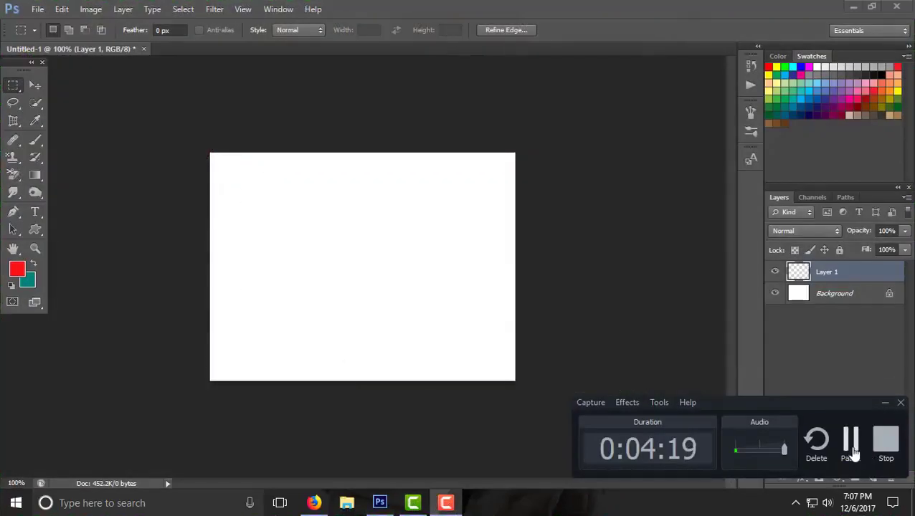
pyautogui.click(853, 451)
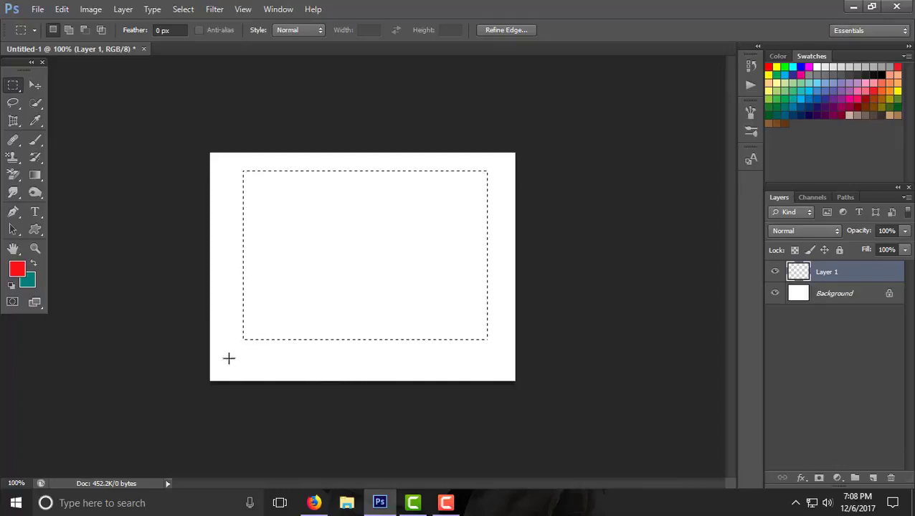
# Step: Set the background color to green, 02d002
pyautogui.click(33, 287)
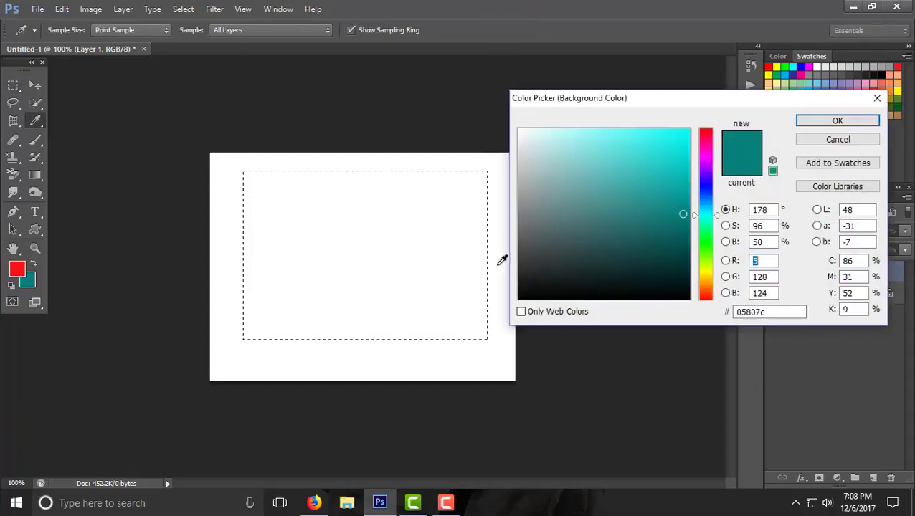
pyautogui.moveTo(714, 216); pyautogui.dragTo(709, 246)
pyautogui.click(688, 160)
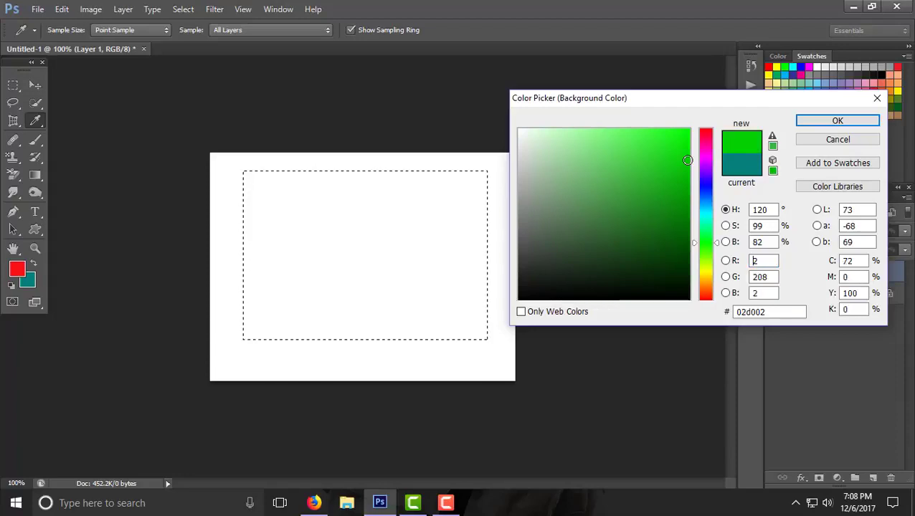
pyautogui.click(814, 123)
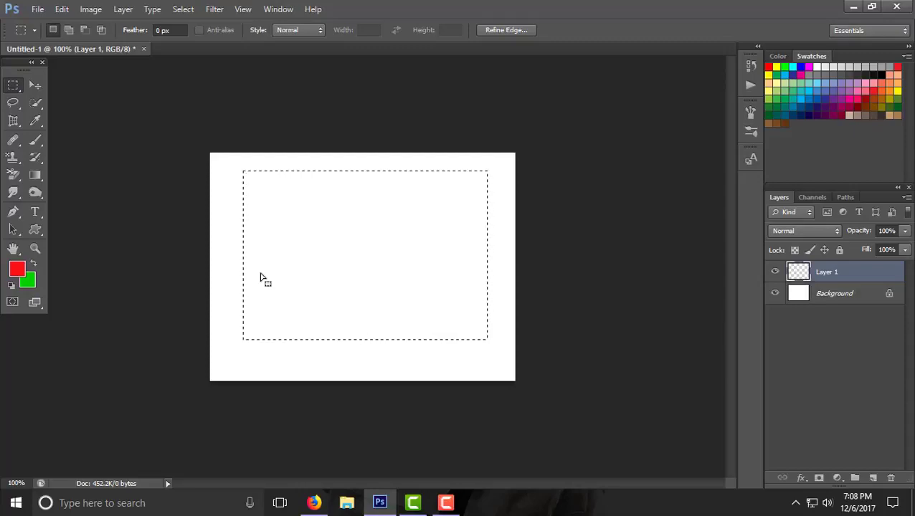
# Step: Fill the rectangular selection on Layer 1 with the green background color, trying the red foreground color in between, and deselect it
pyautogui.hotkey('ctrl', 'BackSpace')
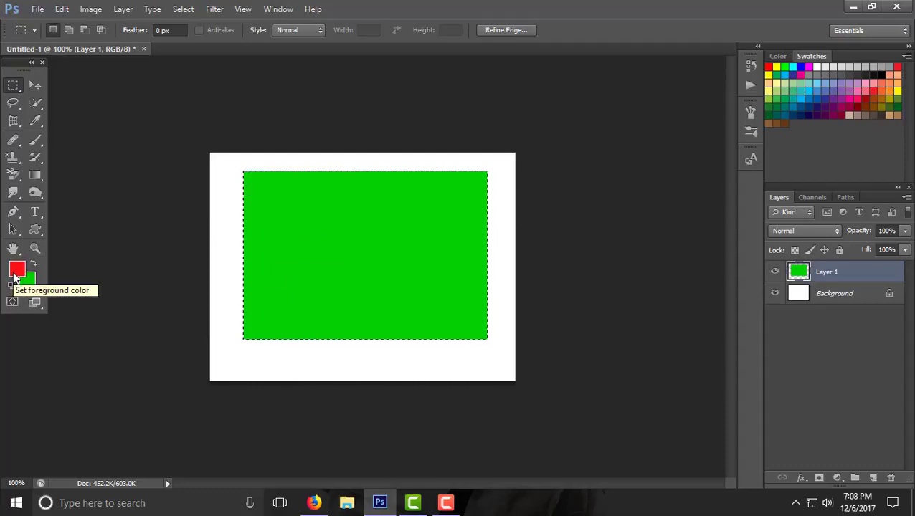
pyautogui.hotkey('alt', 'BackSpace')
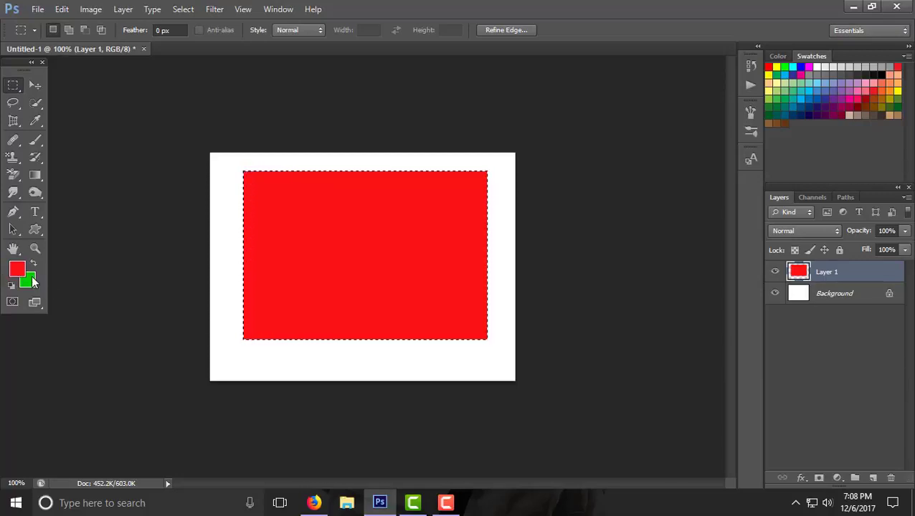
pyautogui.hotkey('ctrl', 'BackSpace')
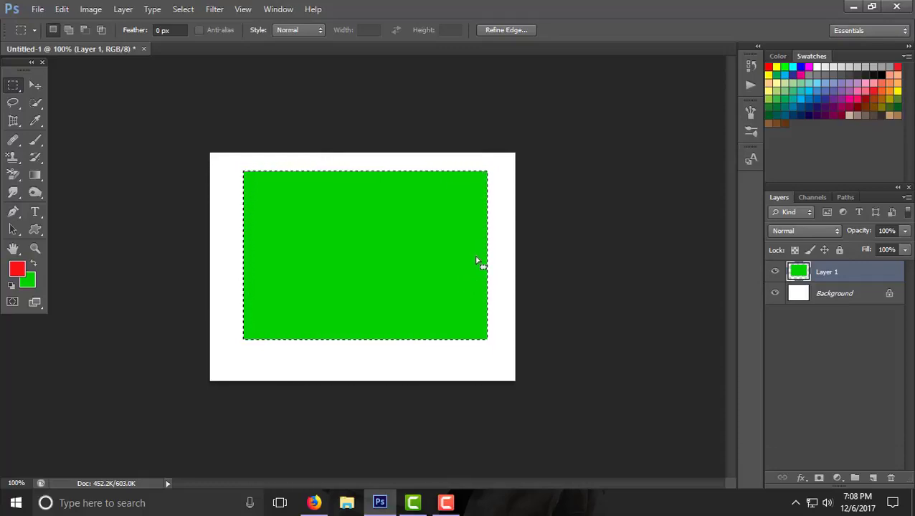
pyautogui.rightClick(360, 175)
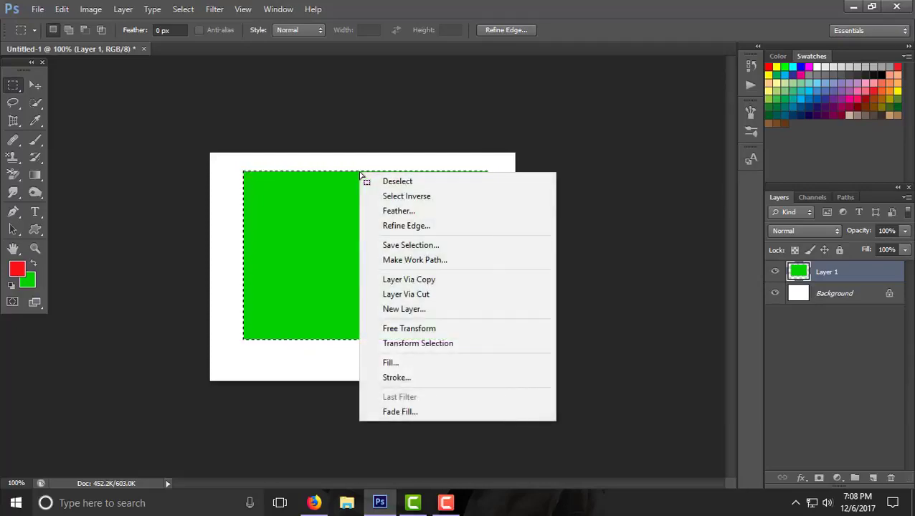
pyautogui.click(412, 183)
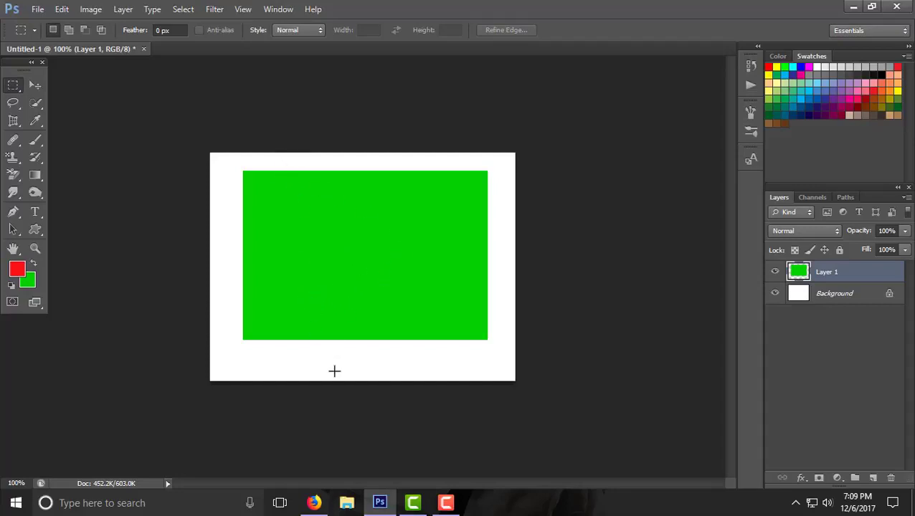
# Step: Shift the green rectangle slightly downward with the Move tool so it sits roughly centered on the canvas
pyautogui.click(37, 86)
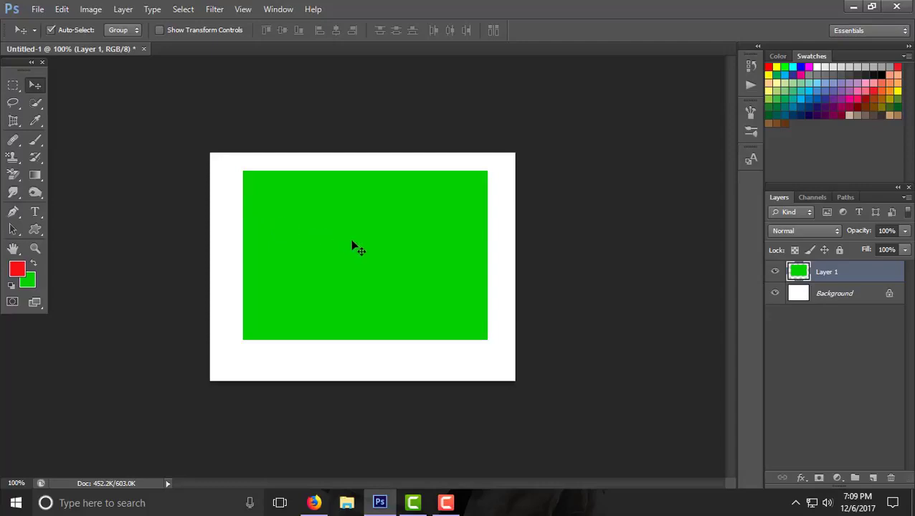
pyautogui.moveTo(352, 242)
pyautogui.mouseDown()
pyautogui.moveTo(353, 253)
pyautogui.moveTo(331, 257)
pyautogui.moveTo(374, 224)
pyautogui.moveTo(353, 253)
pyautogui.mouseUp()
pyautogui.click(13, 87)
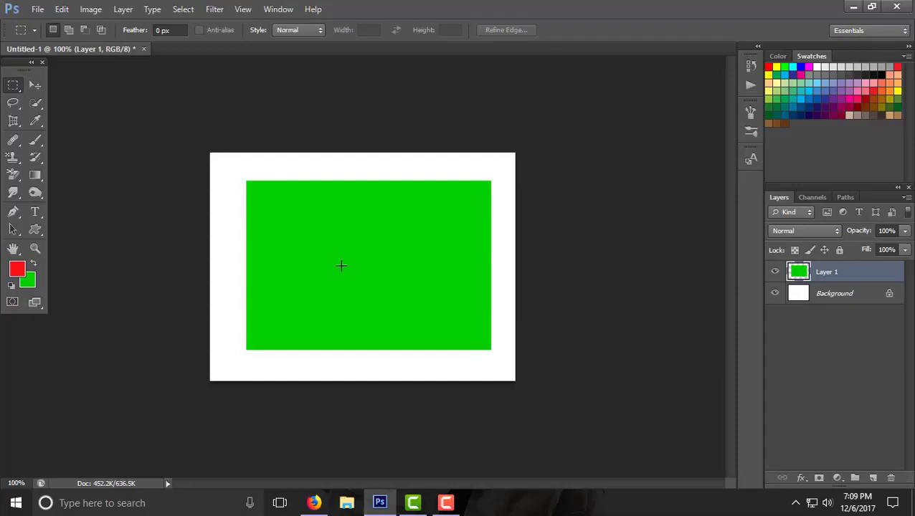
pyautogui.press('v')
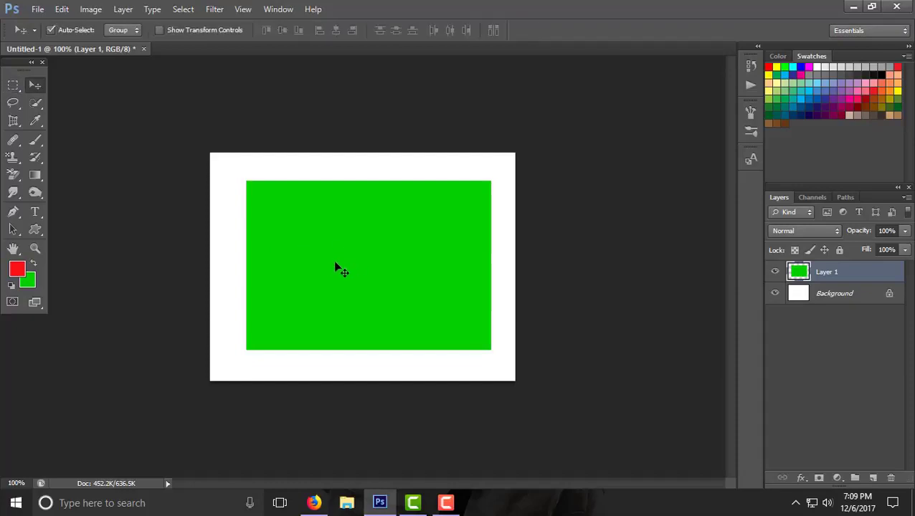
pyautogui.moveTo(335, 262); pyautogui.dragTo(327, 264)
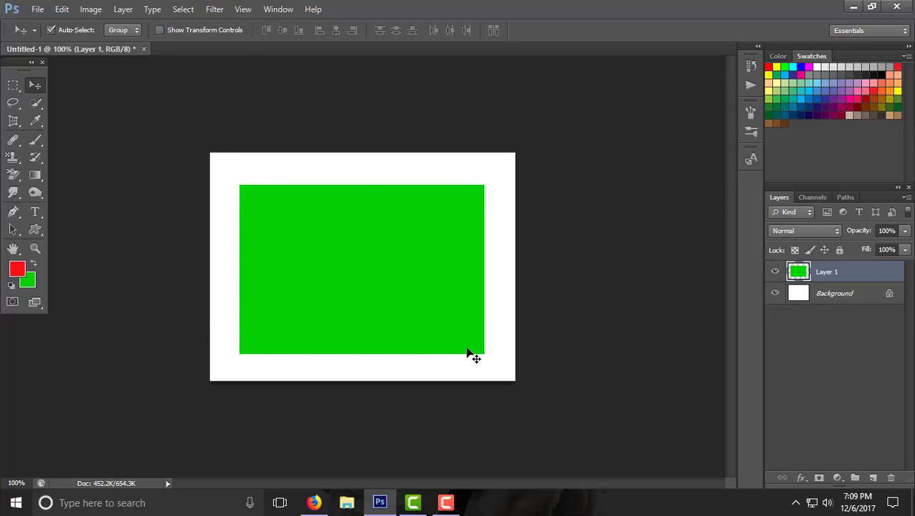
# Step: Add a new layer above Layer 1 and draw a circular elliptical marquee selection in the middle of the green rectangle
pyautogui.click(874, 479)
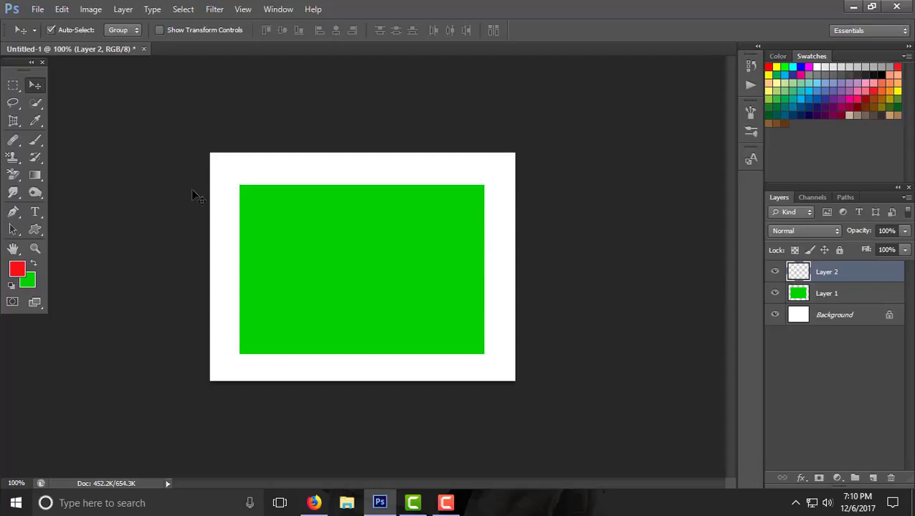
pyautogui.click(14, 86)
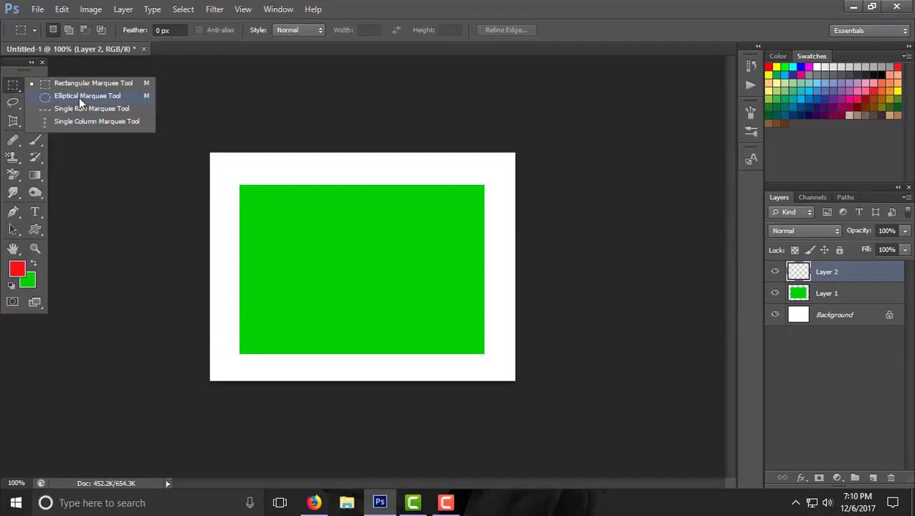
pyautogui.click(43, 100)
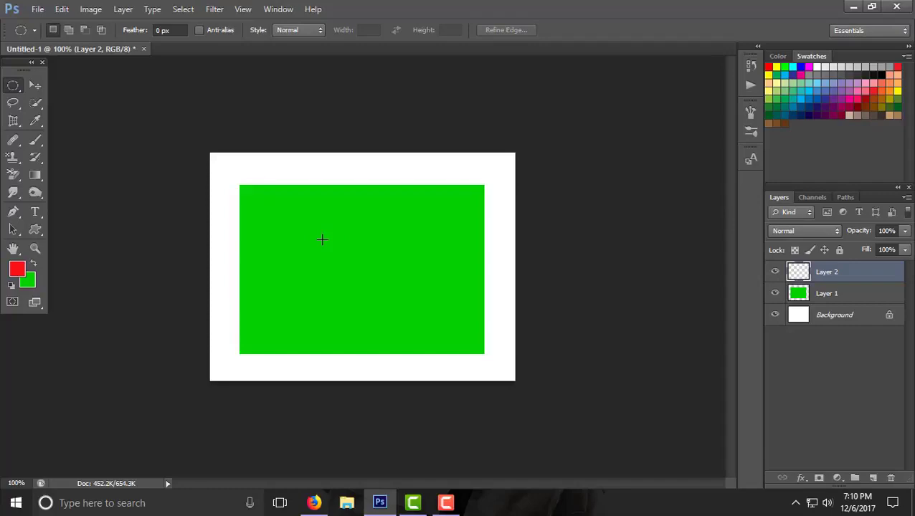
pyautogui.moveTo(321, 240); pyautogui.dragTo(398, 313)
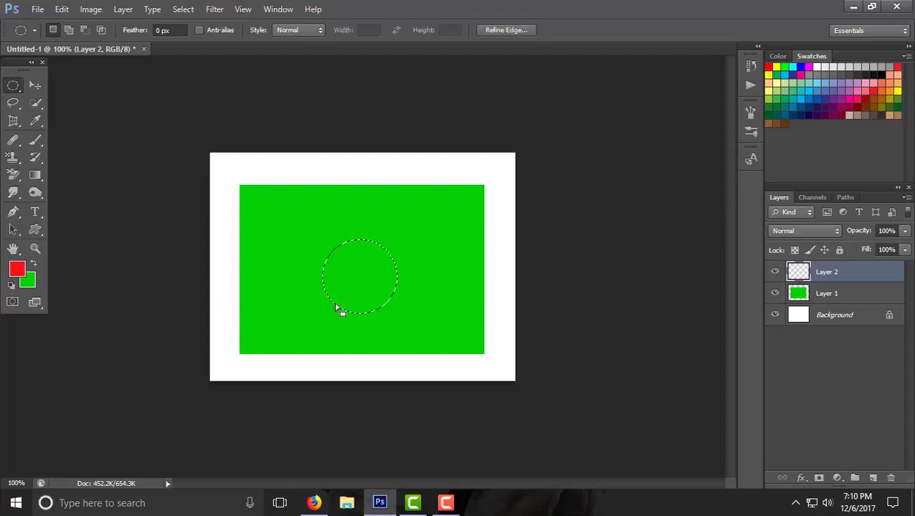
pyautogui.click(446, 503)
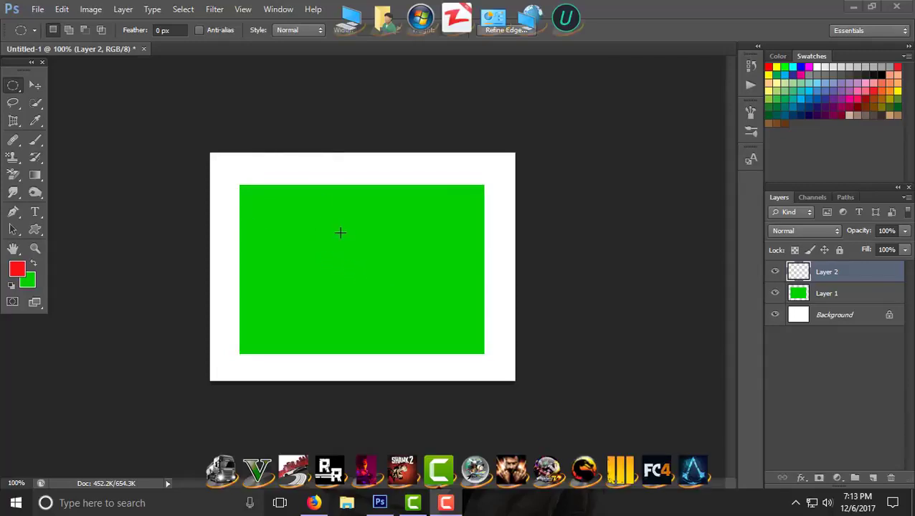
pyautogui.click(327, 239)
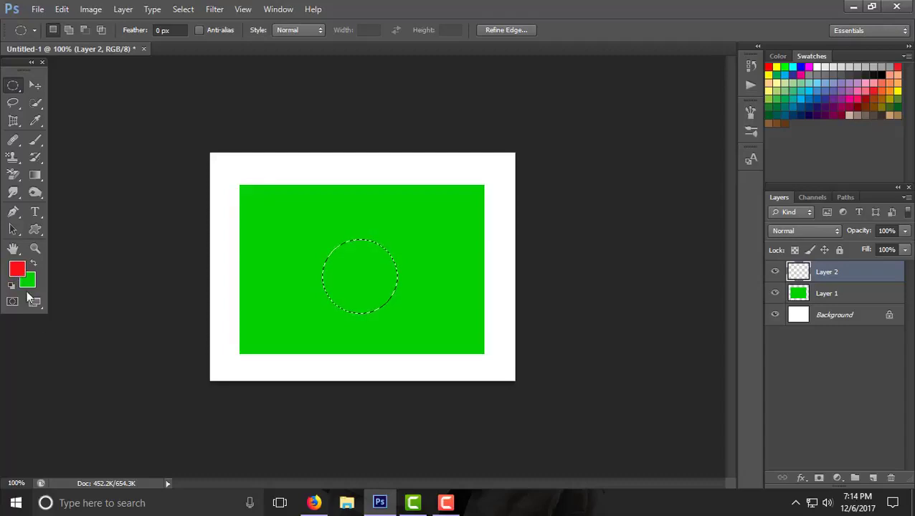
# Step: Fill the circular selection on Layer 2 with the red foreground color, deselect it, and move the circle slightly up and to the left
pyautogui.press('alt')
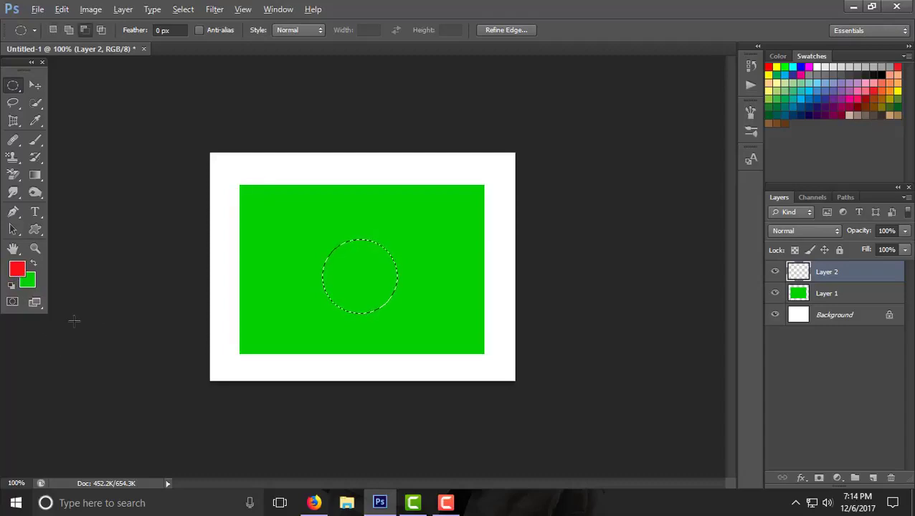
pyautogui.hotkey('alt', 'BackSpace')
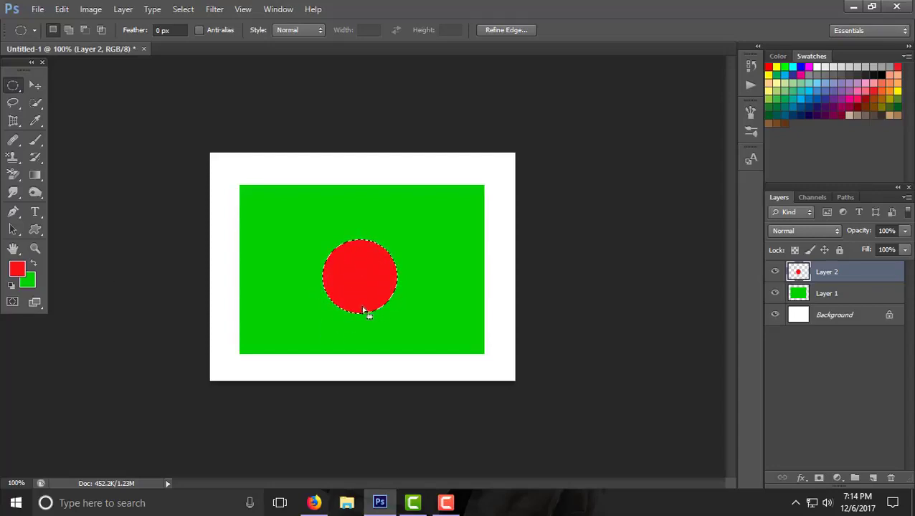
pyautogui.rightClick(357, 246)
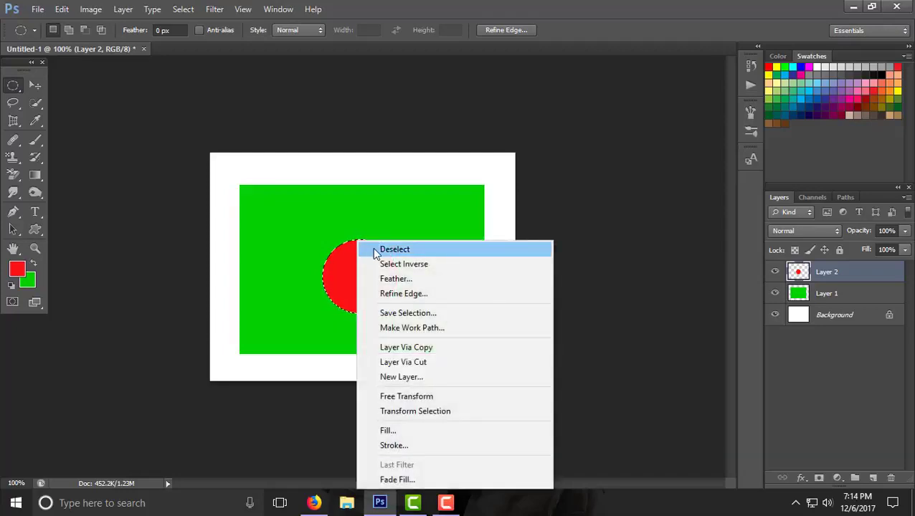
pyautogui.click(367, 248)
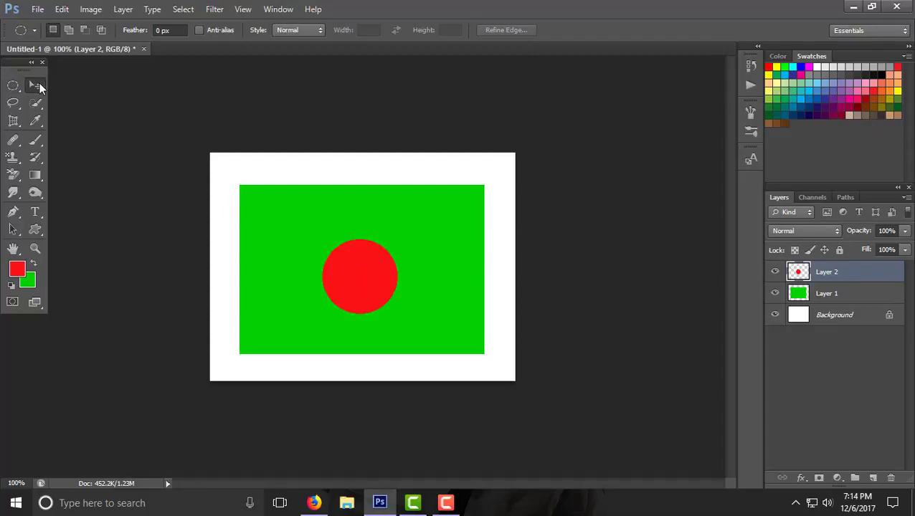
pyautogui.click(35, 85)
pyautogui.moveTo(367, 278); pyautogui.dragTo(364, 273)
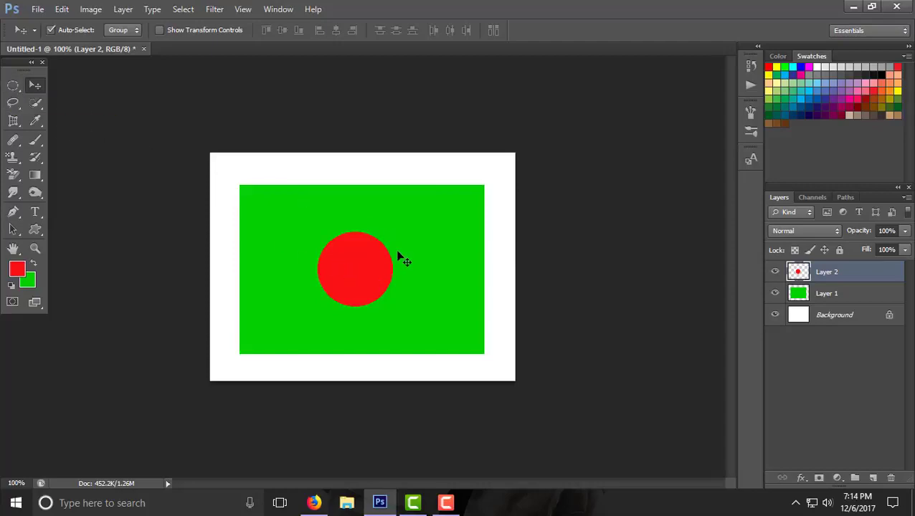
# Step: Make a single-row marquee selection across the canvas just above the green rectangle
pyautogui.moveTo(11, 90); pyautogui.dragTo(12, 90)
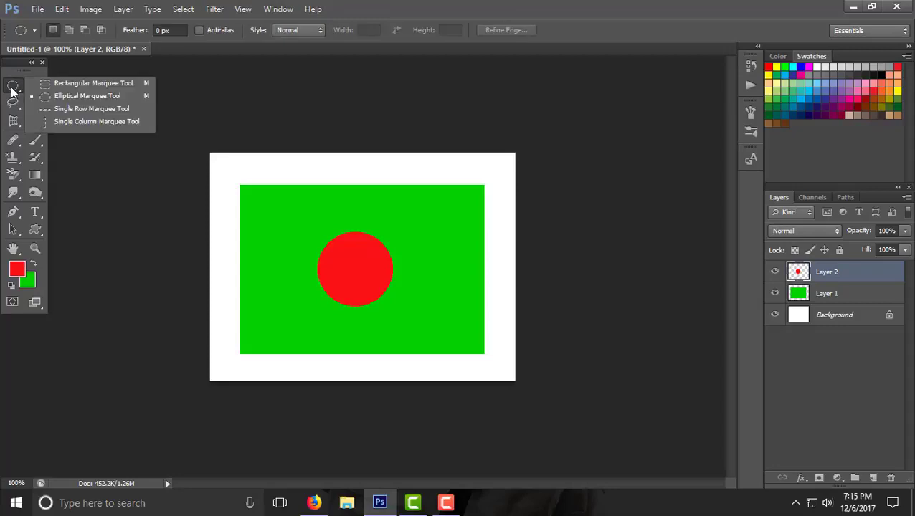
pyautogui.click(73, 109)
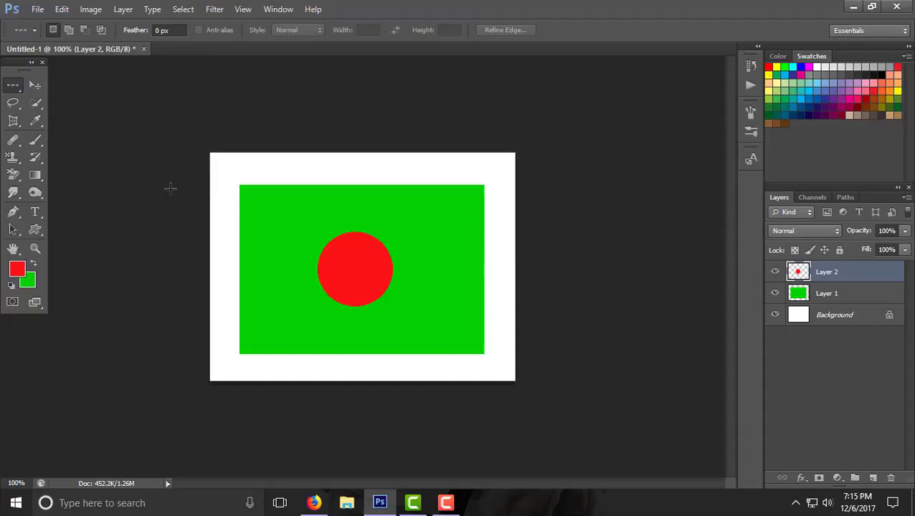
pyautogui.click(222, 183)
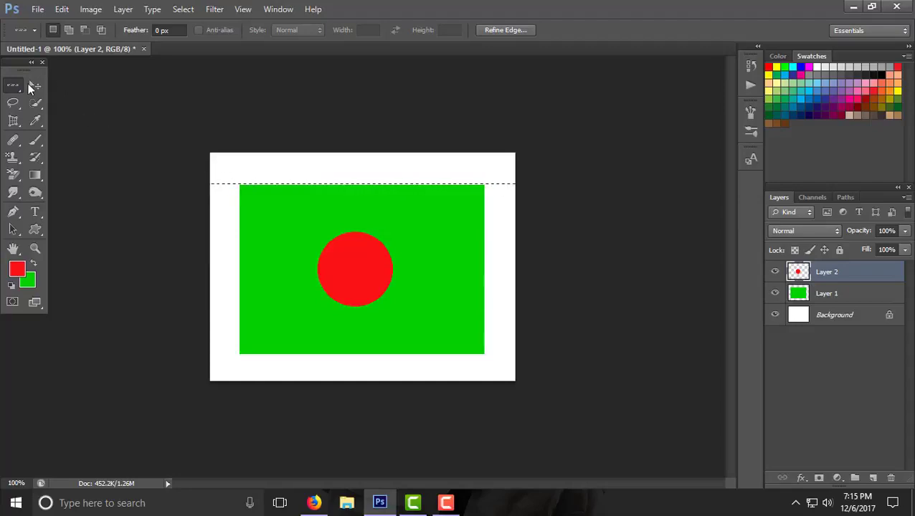
# Step: Make a single-column marquee selection in the white margin to the left of the green rectangle, and restore the Rectangular Marquee and Move tools
pyautogui.rightClick(23, 87)
pyautogui.click(50, 124)
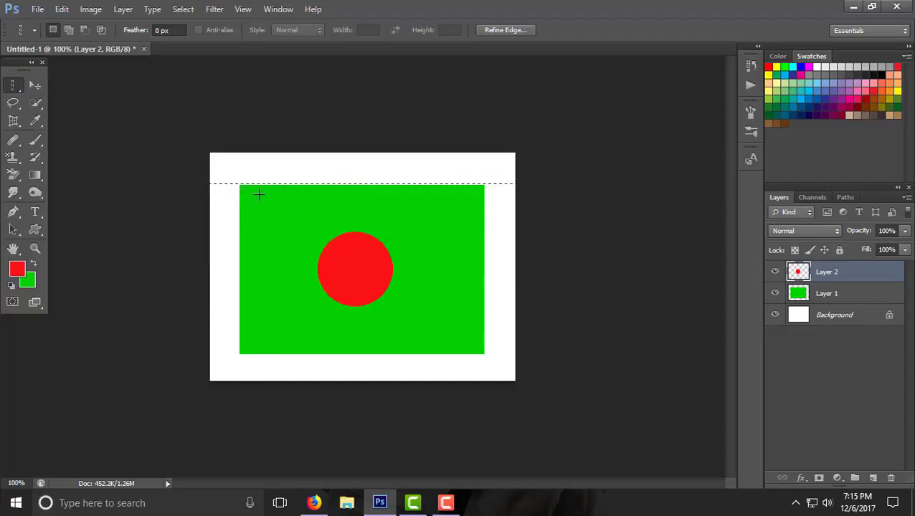
pyautogui.click(230, 163)
pyautogui.rightClick(12, 88)
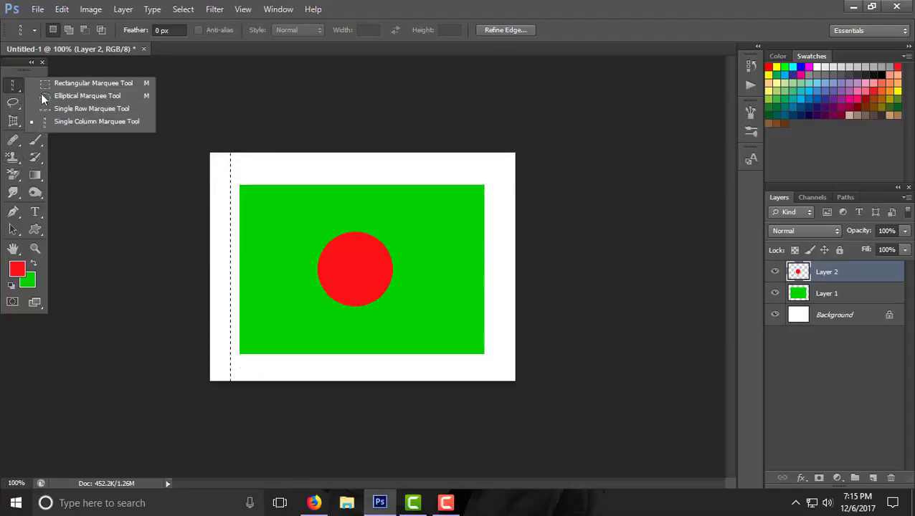
pyautogui.click(72, 83)
pyautogui.click(35, 85)
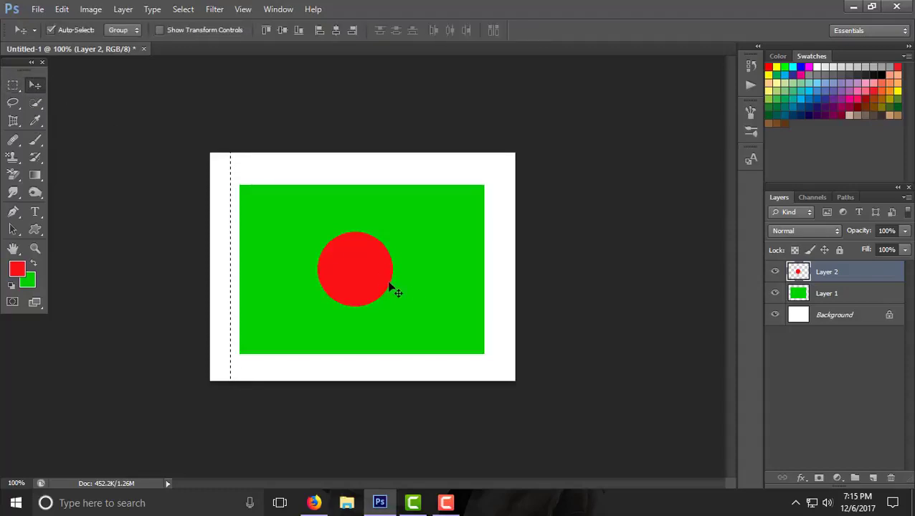
pyautogui.click(452, 502)
pyautogui.click(852, 436)
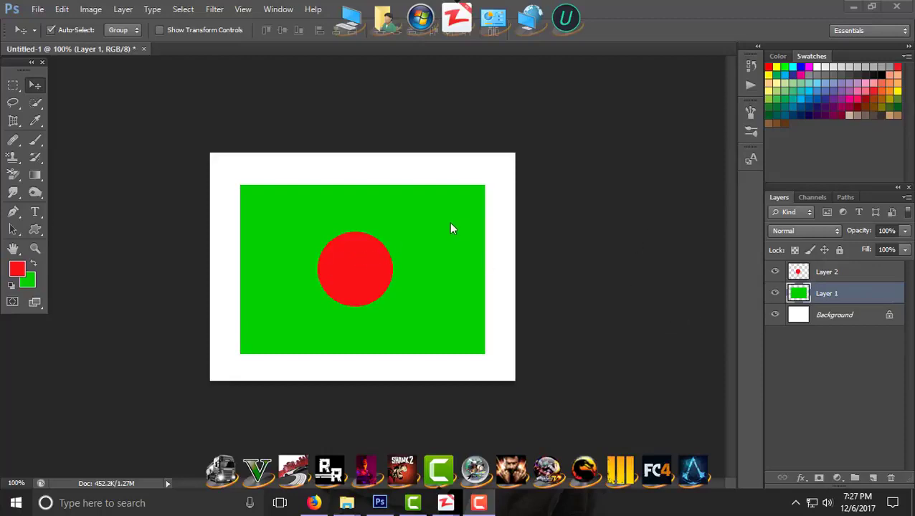
pyautogui.click(536, 142)
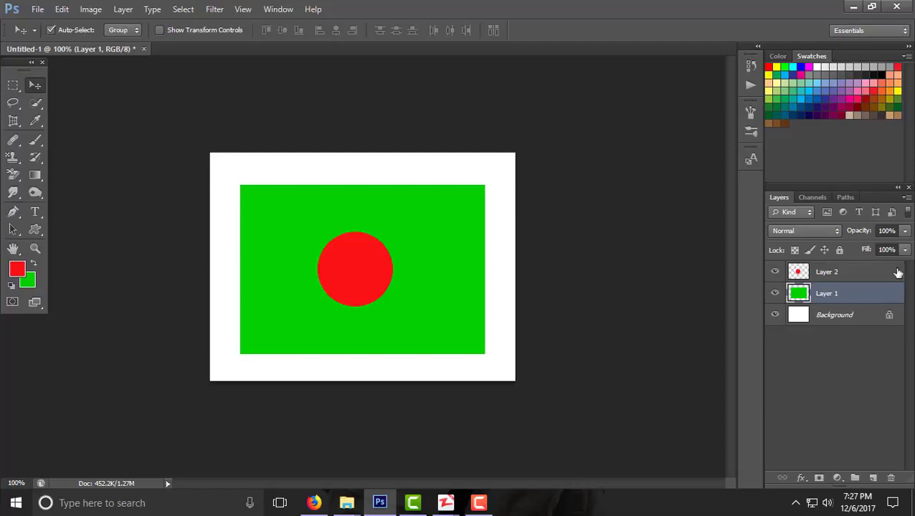
# Step: With Layer 1 active, select the whole canvas with a rectangular marquee, fill it with the green background color, and deselect
pyautogui.click(839, 278)
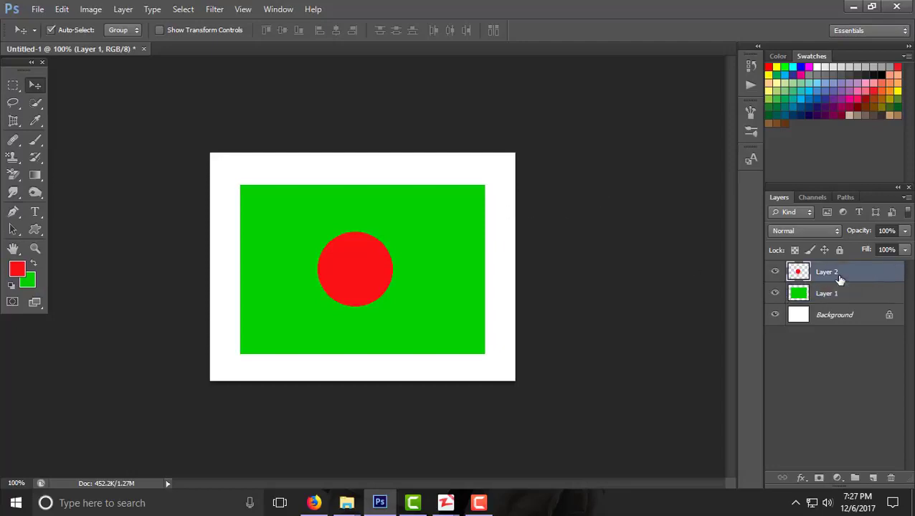
pyautogui.click(831, 294)
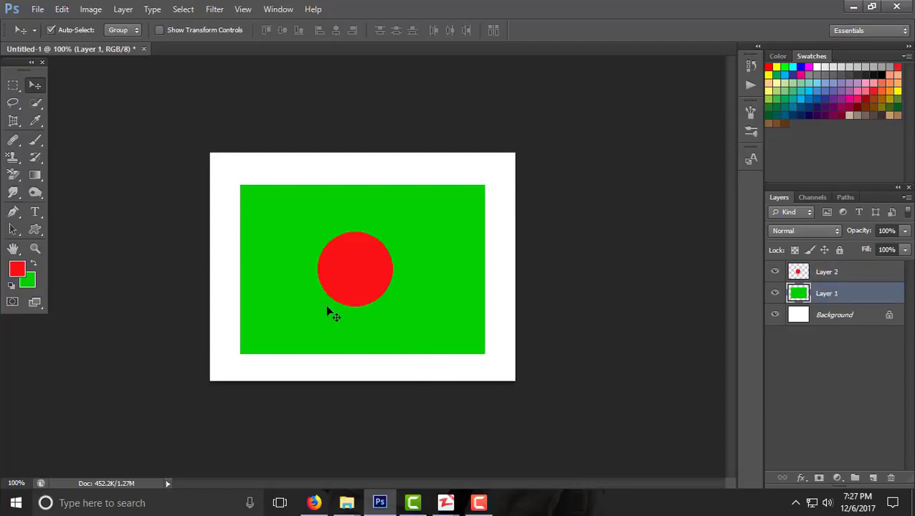
pyautogui.moveTo(11, 89); pyautogui.dragTo(44, 93)
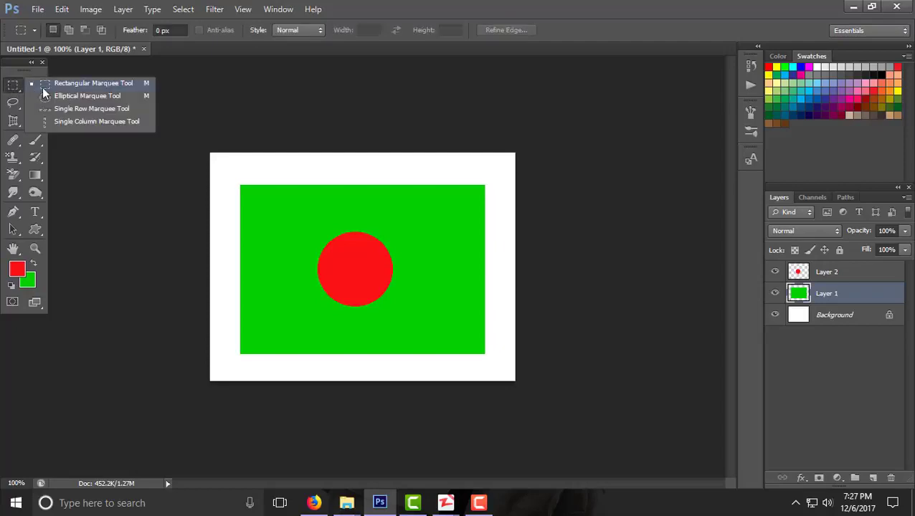
pyautogui.click(79, 83)
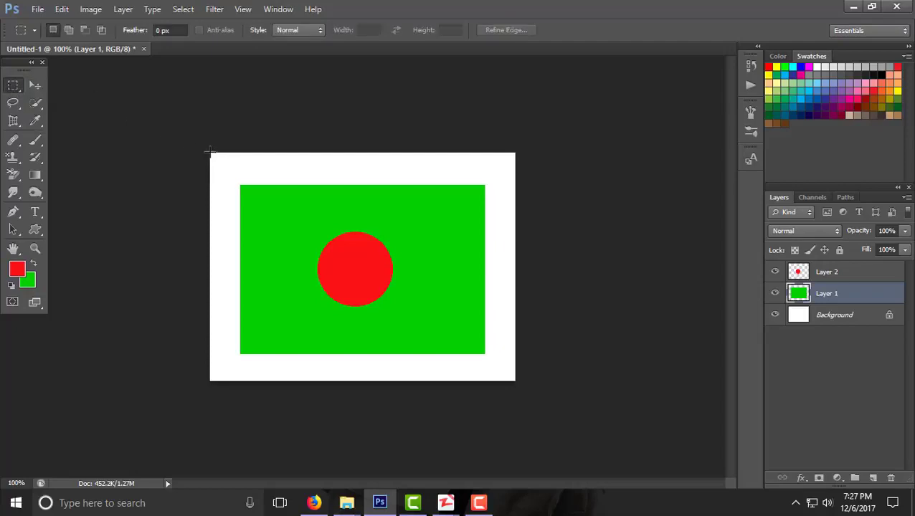
pyautogui.moveTo(210, 153); pyautogui.dragTo(521, 382)
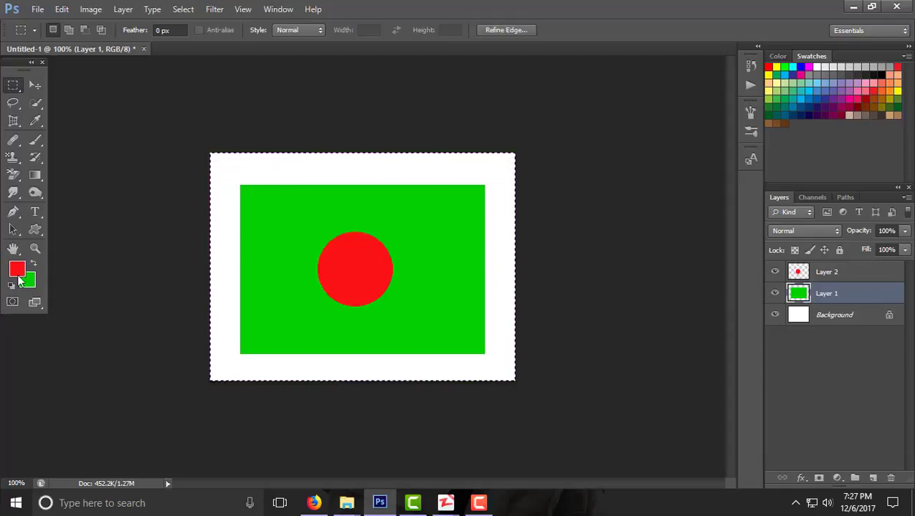
pyautogui.hotkey('ctrl', 'BackSpace')
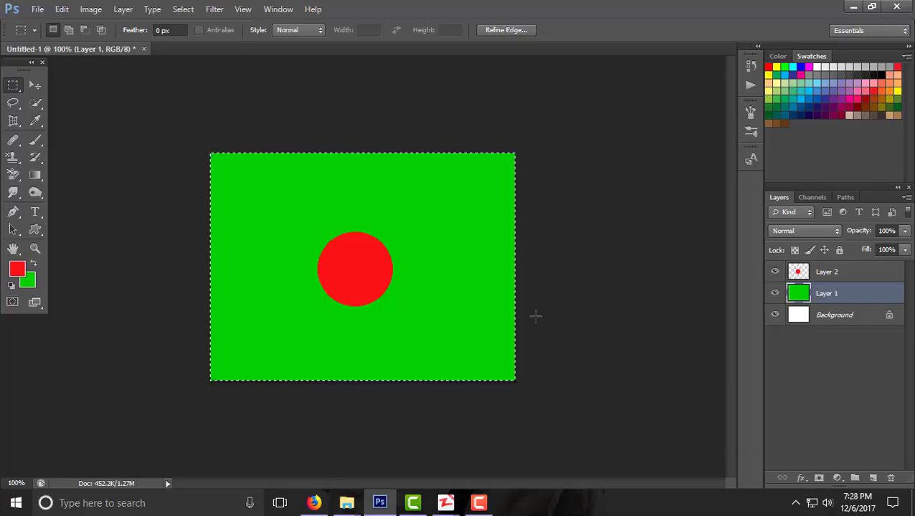
pyautogui.hotkey('ctrl', 'd')
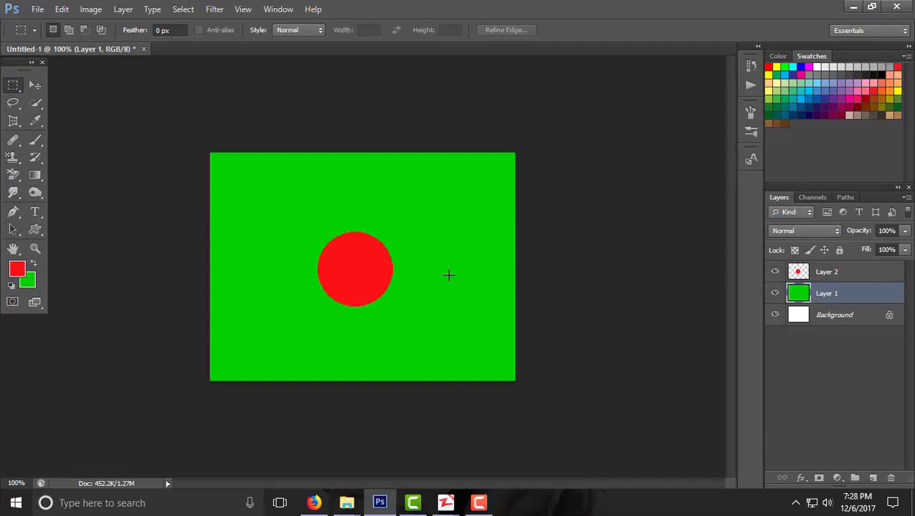
# Step: Make Layer 2 active and save the flag to the Desktop as a JPEG named "bd f" with Maximum quality 12
pyautogui.click(802, 273)
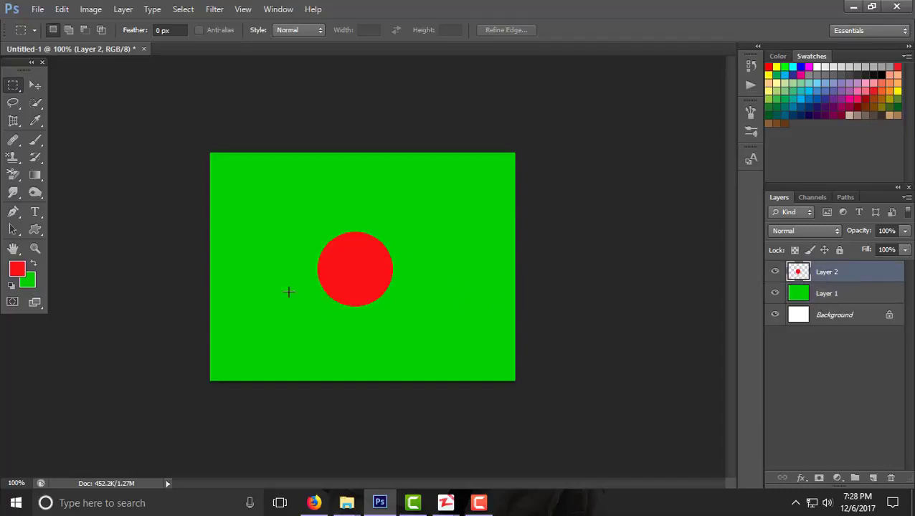
pyautogui.click(36, 9)
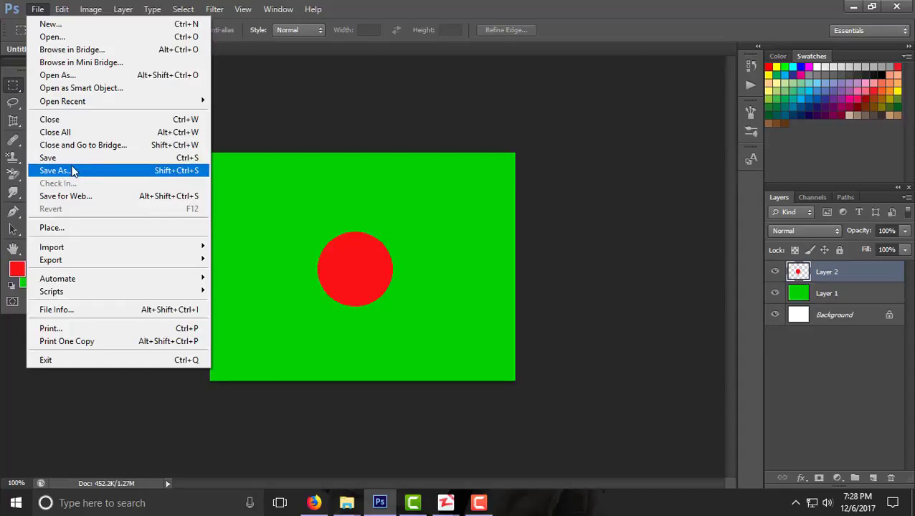
pyautogui.click(75, 172)
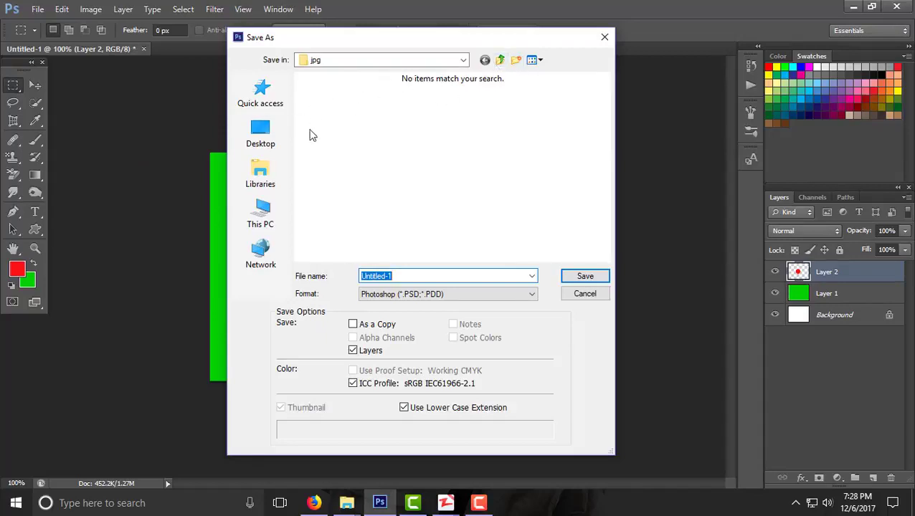
pyautogui.click(256, 137)
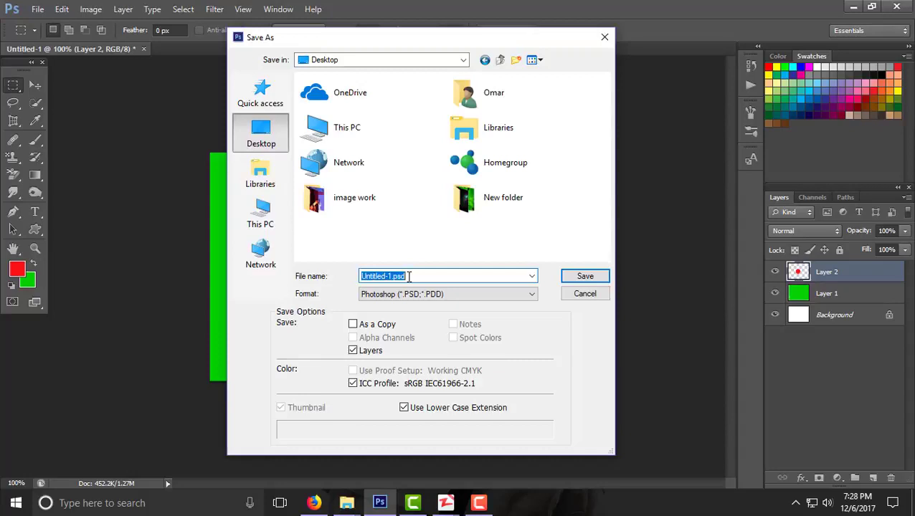
pyautogui.write('bdf')
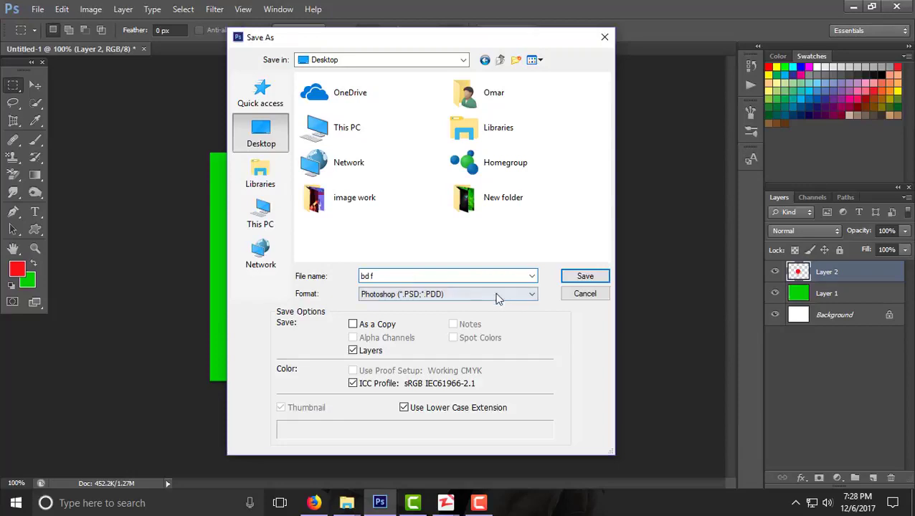
pyautogui.click(416, 294)
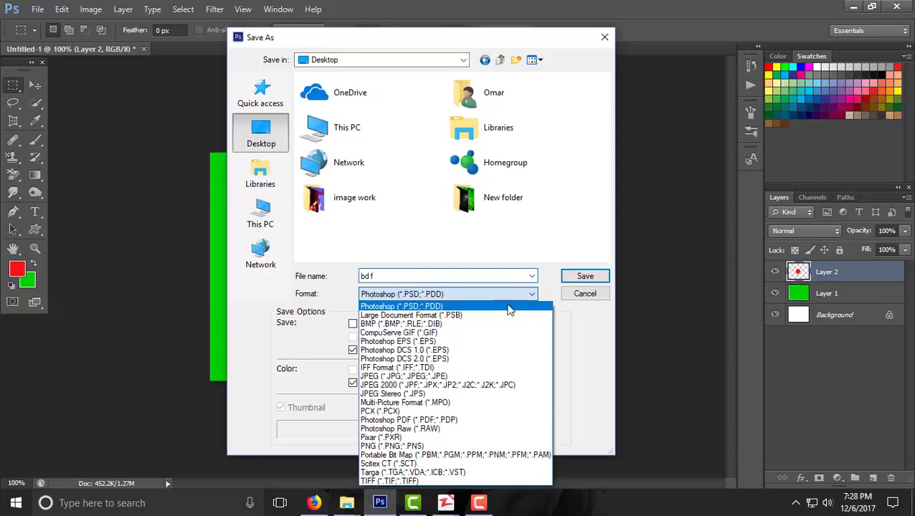
pyautogui.click(409, 378)
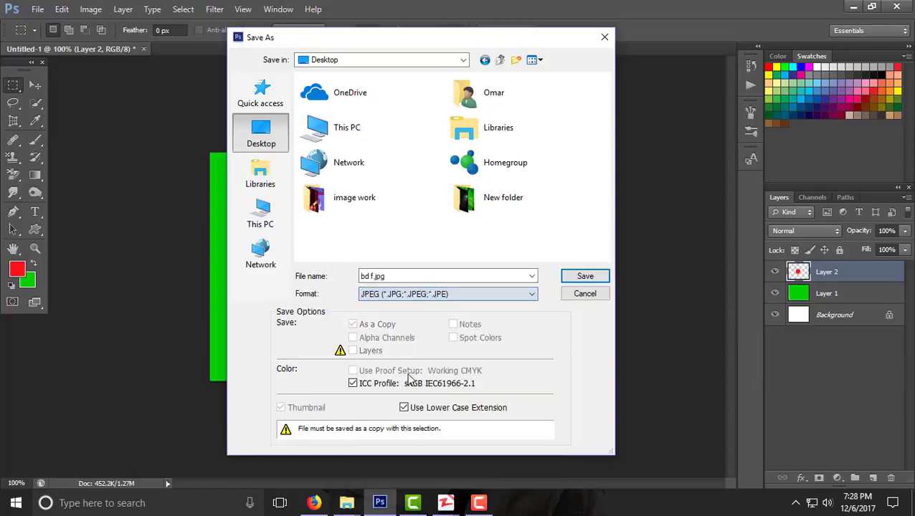
pyautogui.click(585, 278)
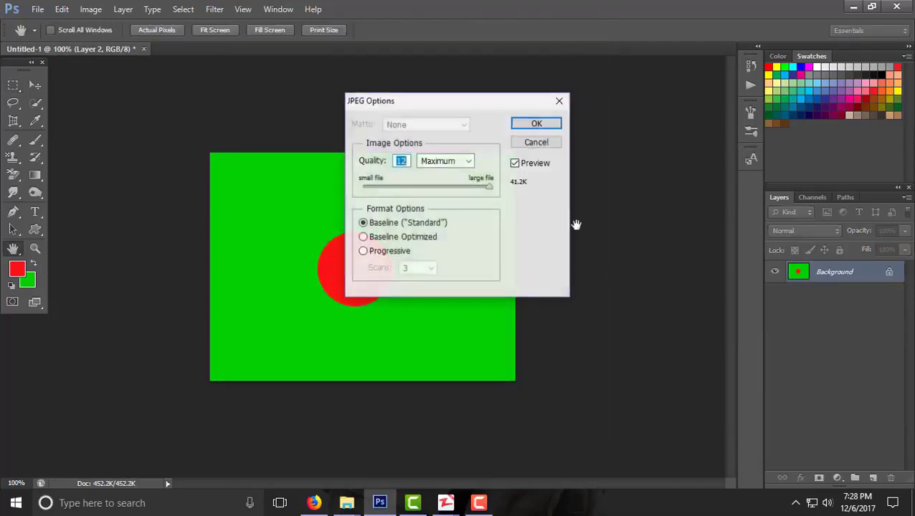
pyautogui.click(535, 127)
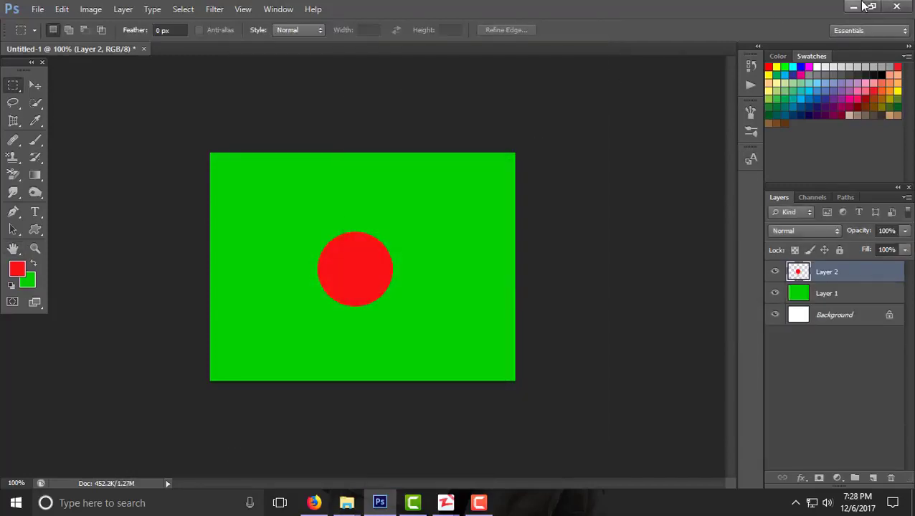
# Step: Clear the open windows and the Zapya update notice off the desktop, and open the saved "bd f" image to check it
pyautogui.click(853, 7)
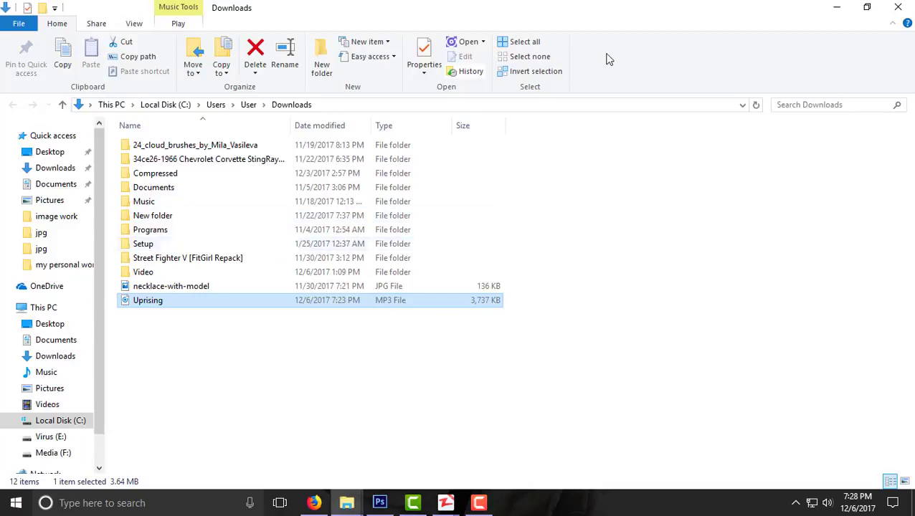
pyautogui.click(836, 7)
pyautogui.click(836, 7)
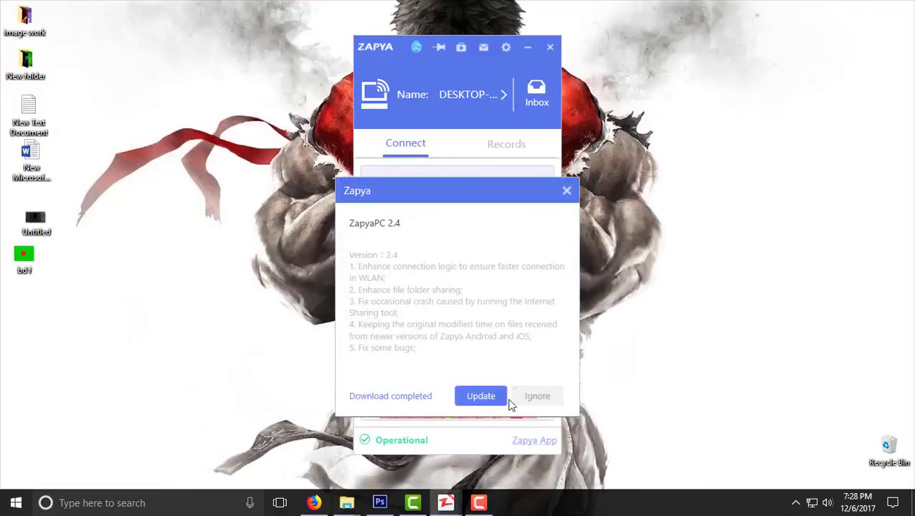
pyautogui.click(566, 191)
pyautogui.click(527, 47)
pyautogui.doubleClick(28, 272)
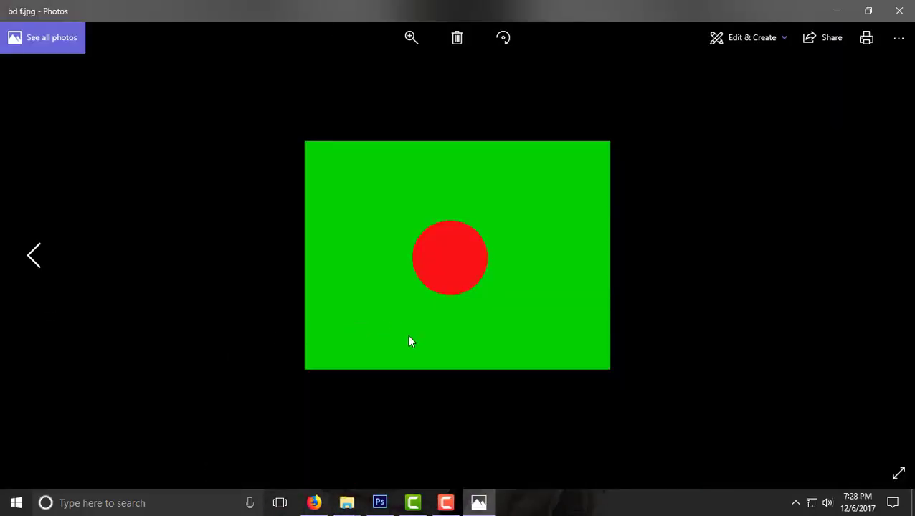
# Step: Close the image preview and switch back to the flag document in Photoshop
pyautogui.click(899, 11)
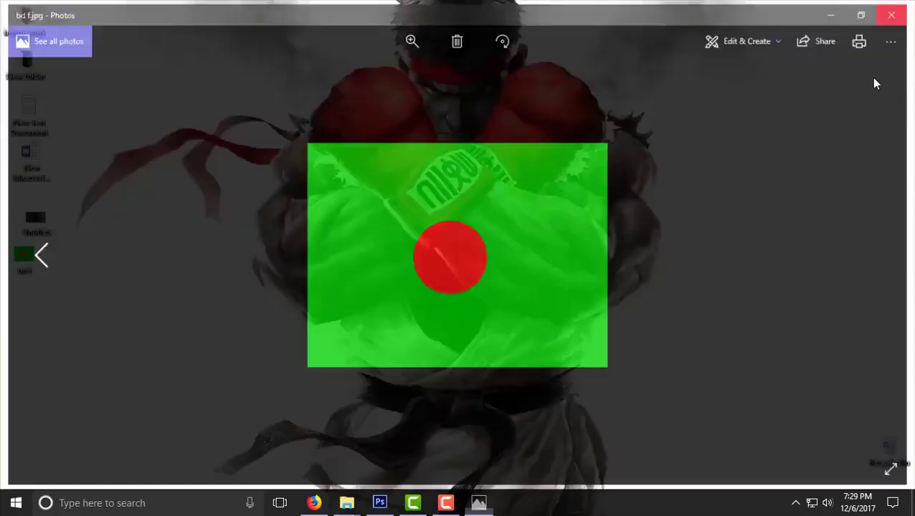
pyautogui.click(453, 506)
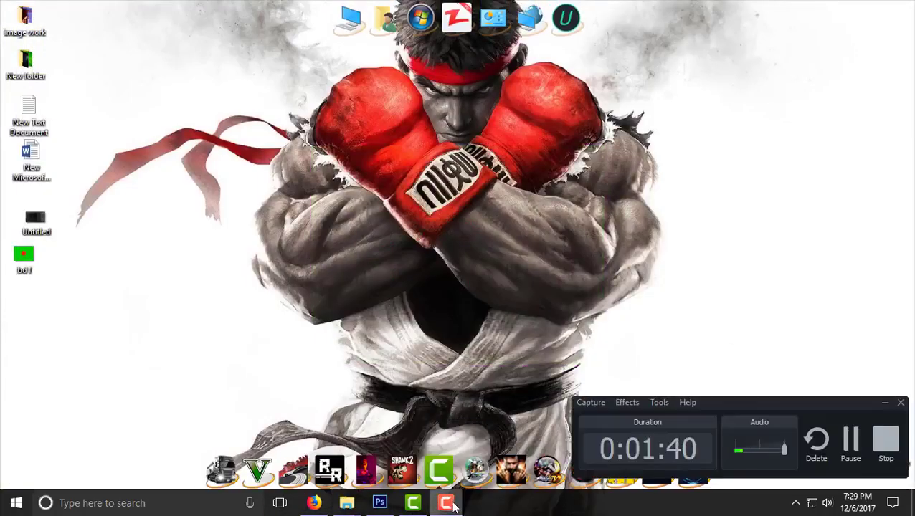
pyautogui.click(380, 503)
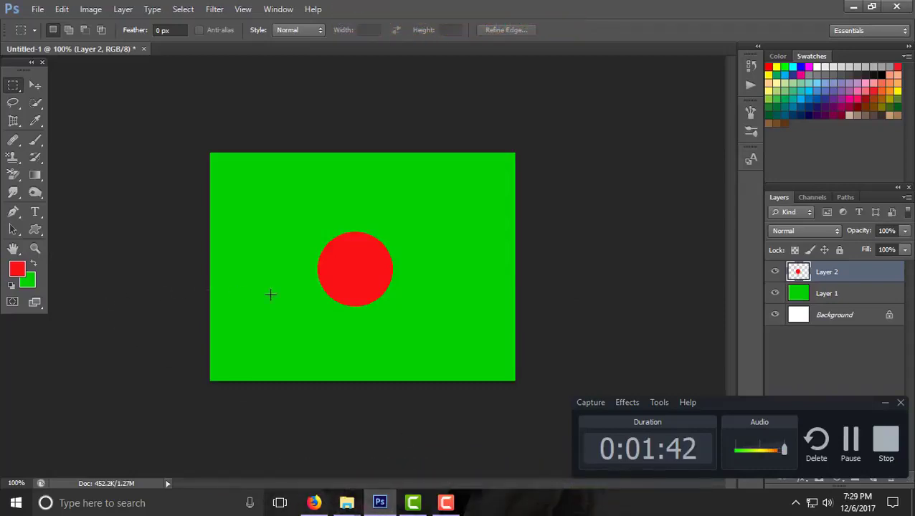